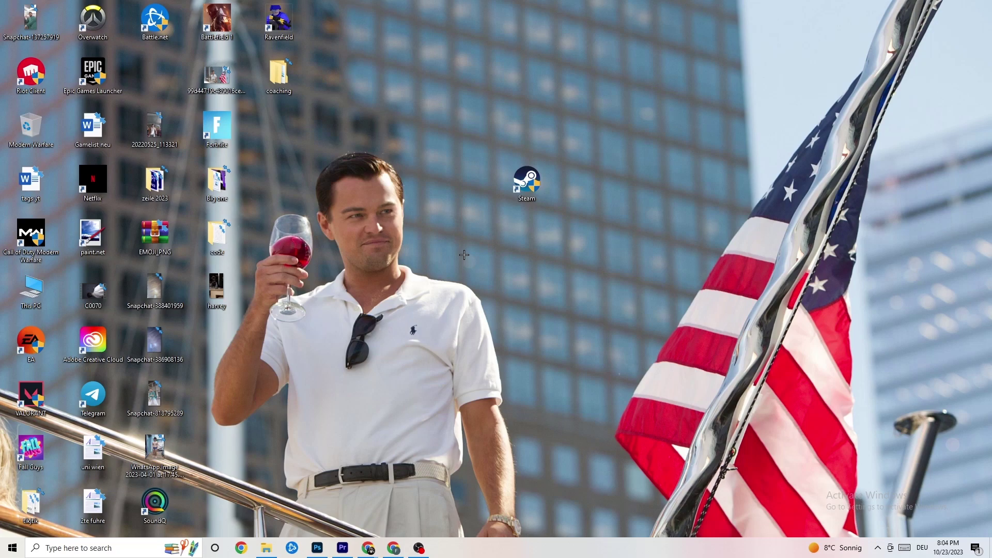
- Bring up the compatibility settings in the Steam desktop shortcut's properties
drag(525, 182, 453, 195)
drag(400, 169, 463, 223)
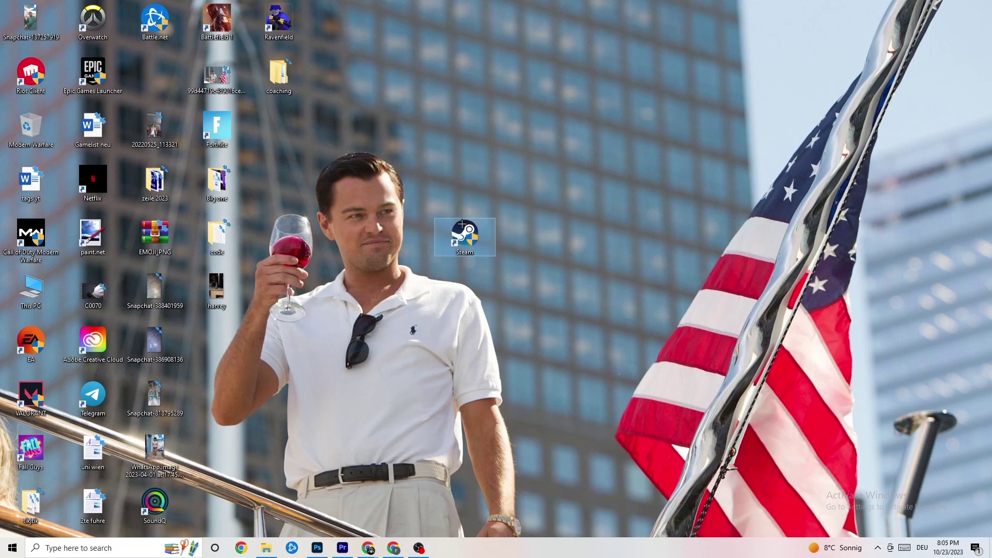
right_click(468, 239)
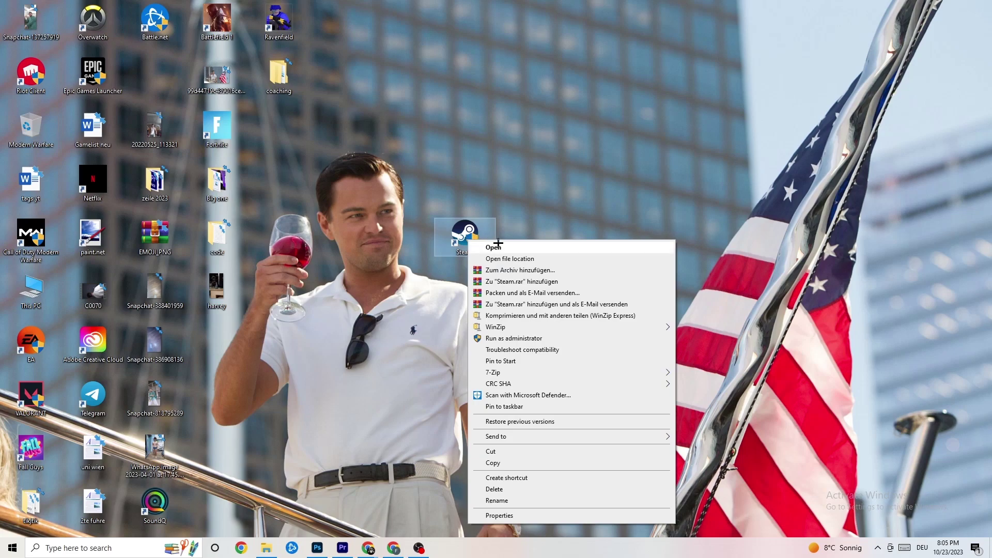
click(530, 515)
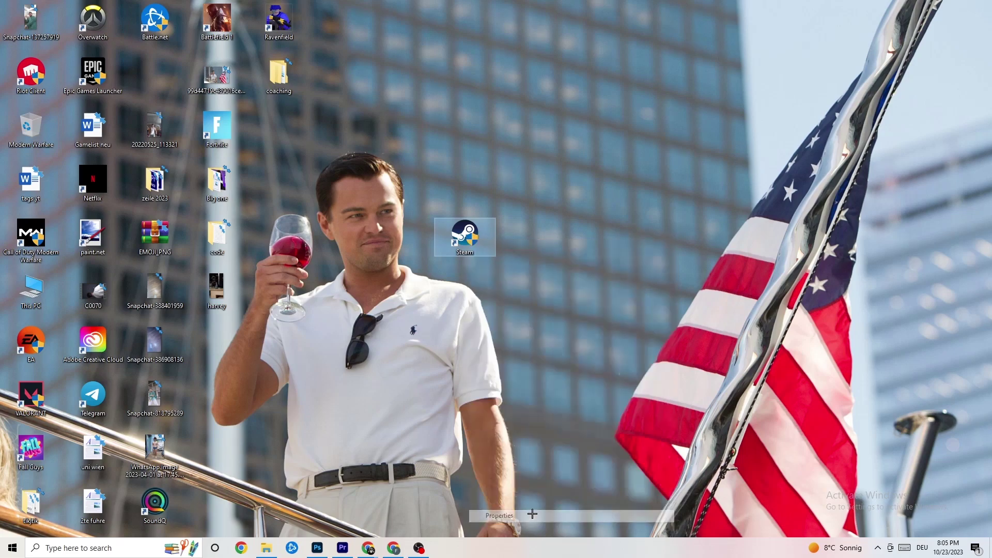
drag(544, 246, 465, 138)
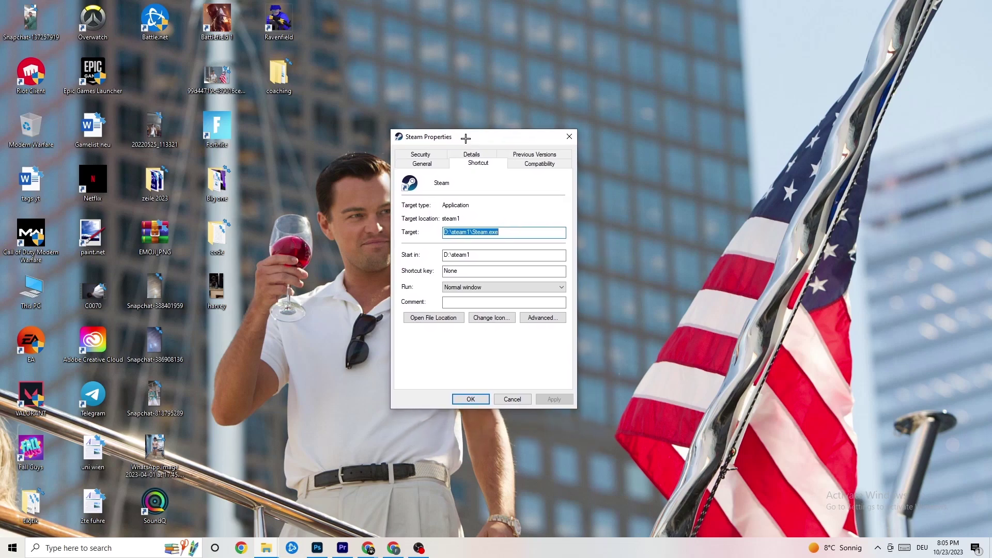
click(535, 164)
drag(498, 139, 477, 71)
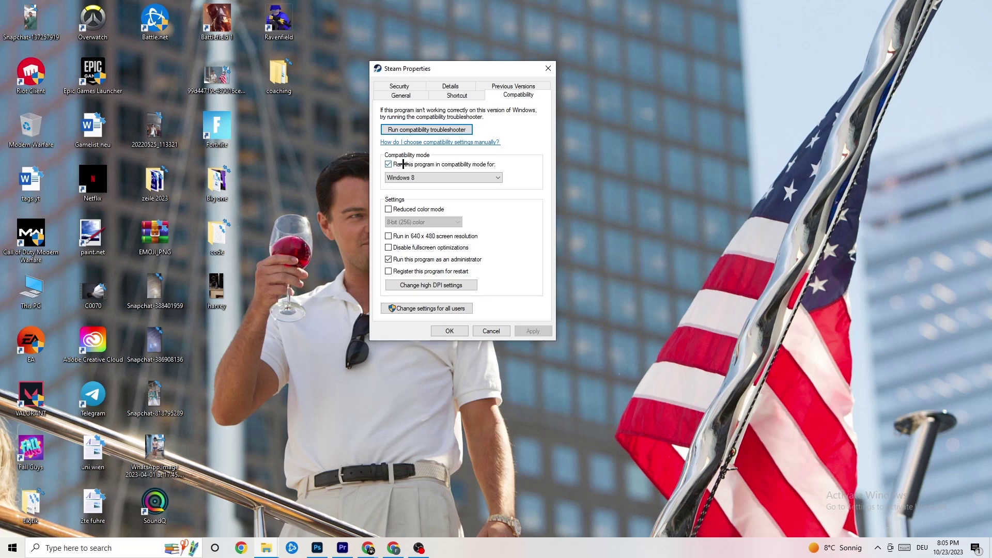
- Check the Windows versions offered for Steam's compatibility mode and accept the shortcut's properties with Windows 8 kept
click(495, 176)
click(516, 168)
click(455, 330)
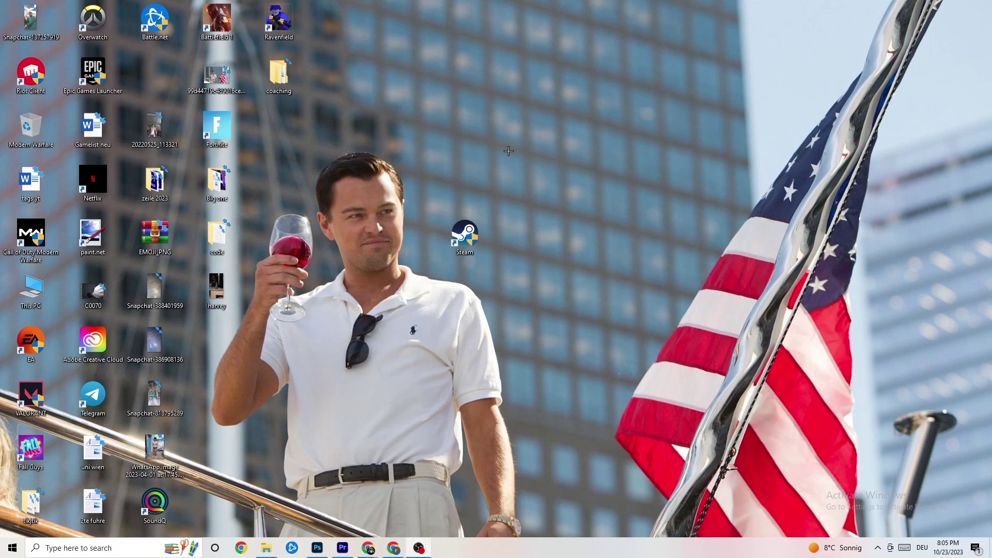
drag(478, 236, 468, 132)
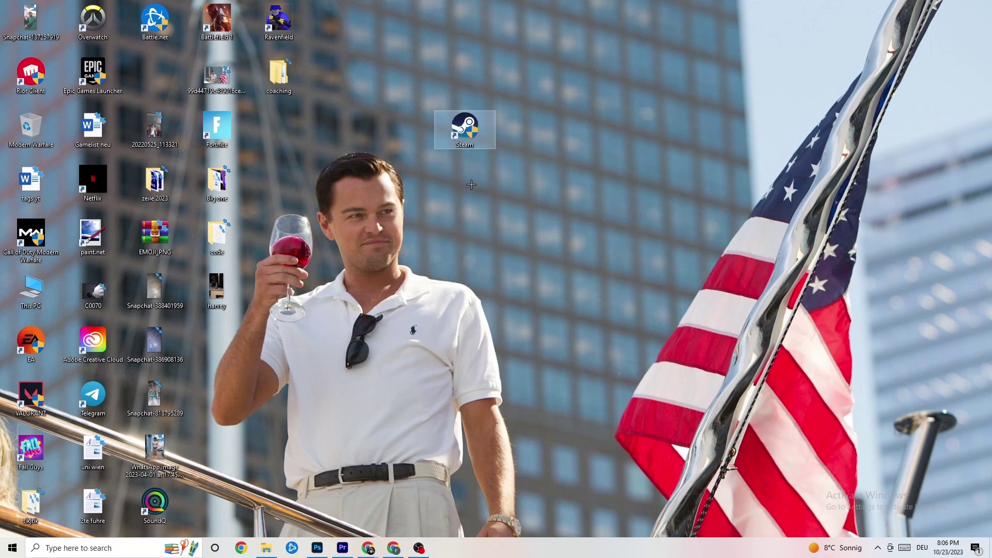
drag(465, 125, 402, 175)
click(431, 141)
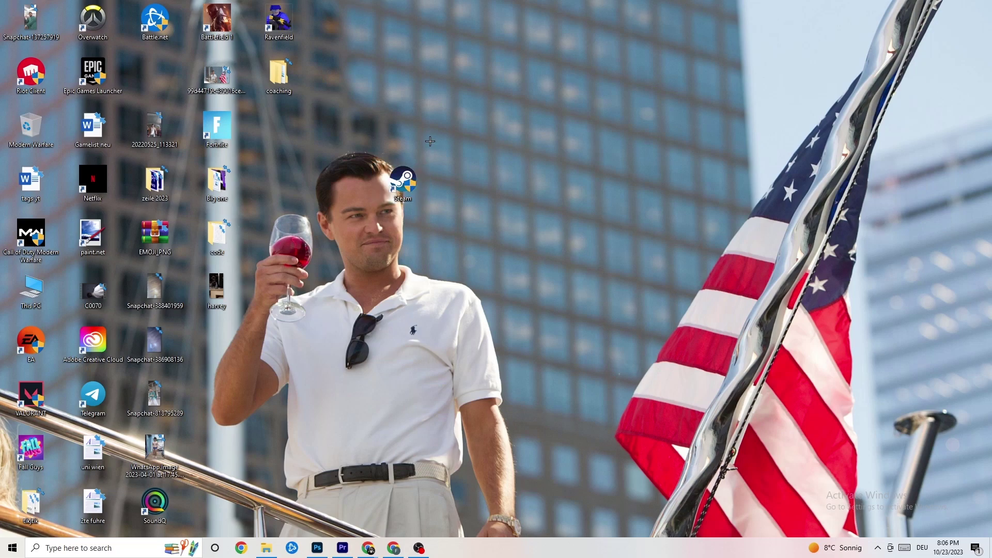
drag(398, 165, 460, 164)
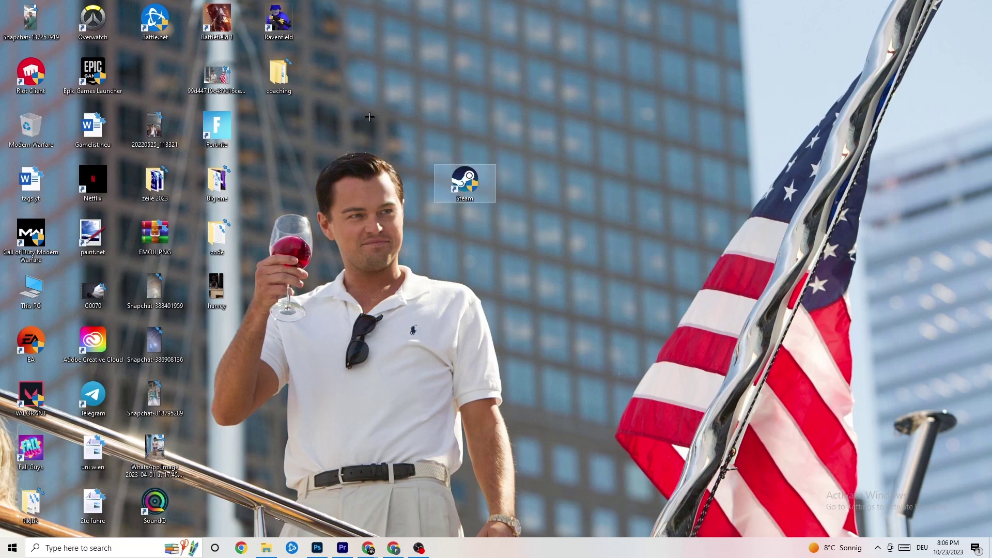
- Recheck the Steam shortcut's compatibility settings, close its properties and place the shortcut beside Epic Games Launcher on the desktop
right_click(463, 196)
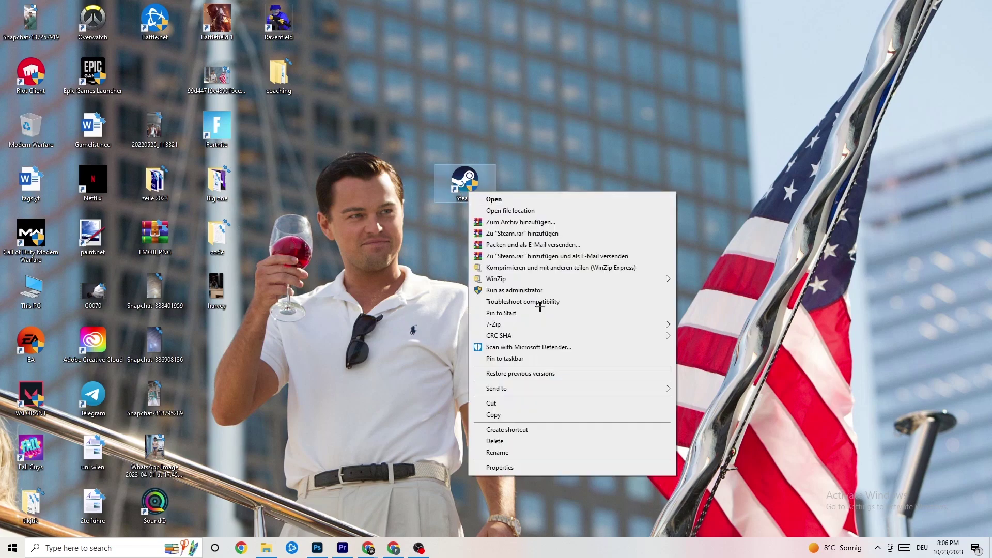
click(518, 467)
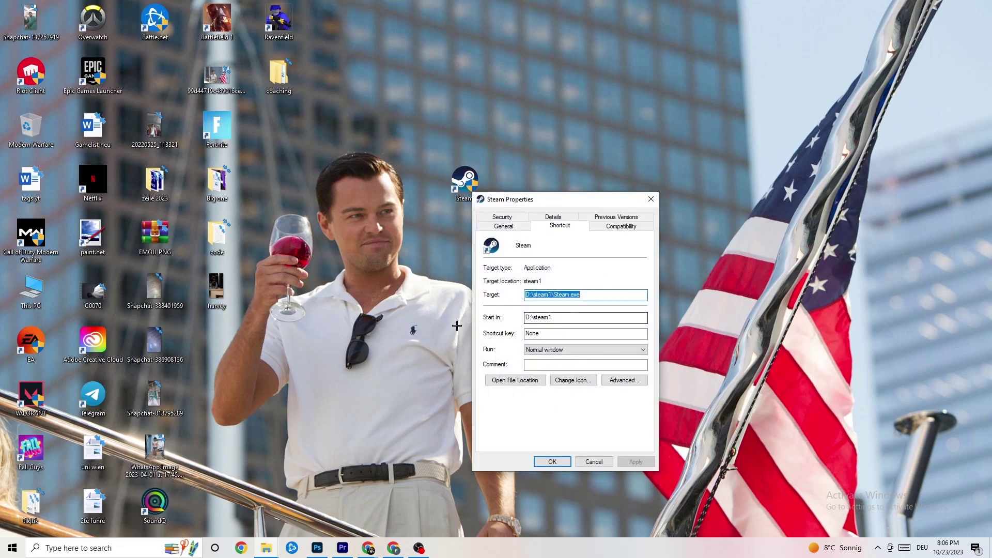
click(621, 225)
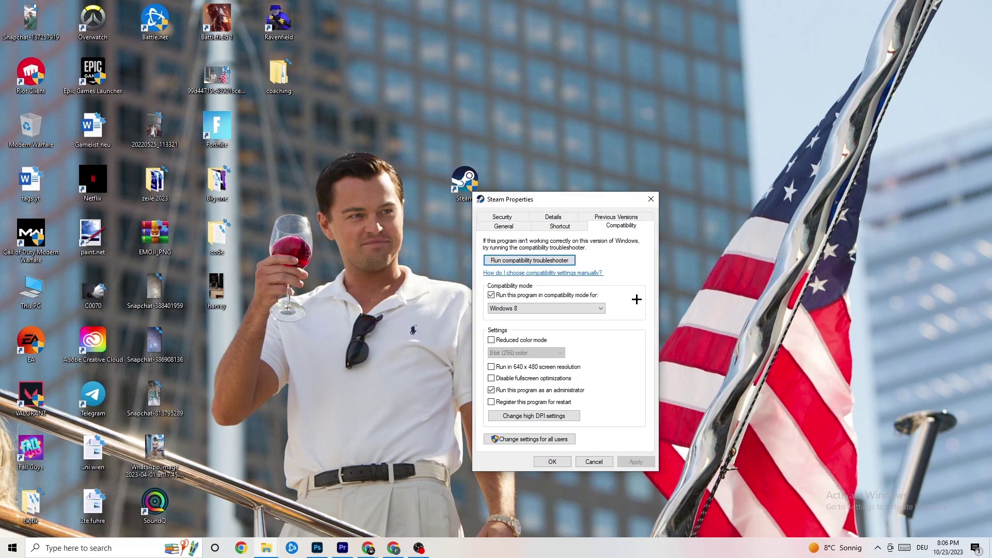
click(651, 199)
drag(465, 181, 155, 75)
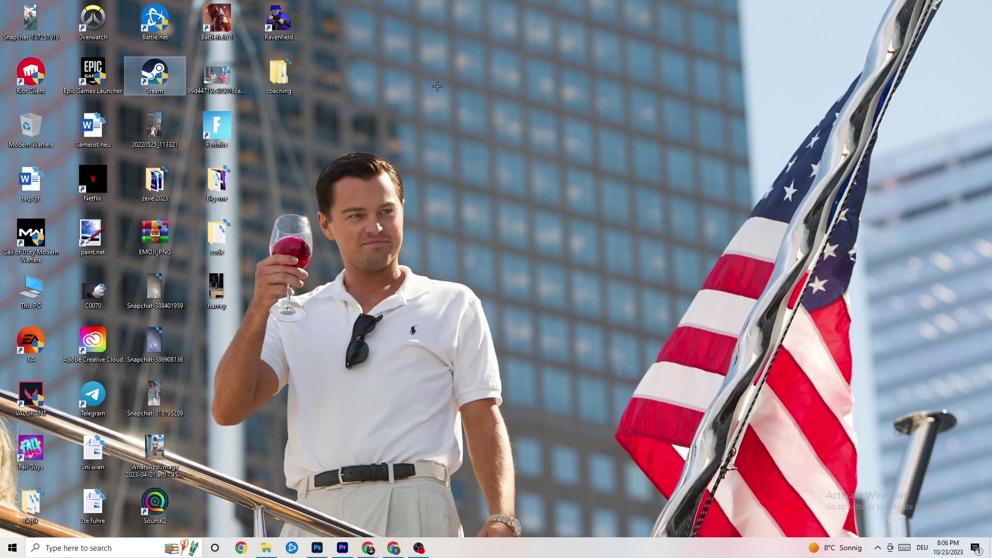
click(481, 100)
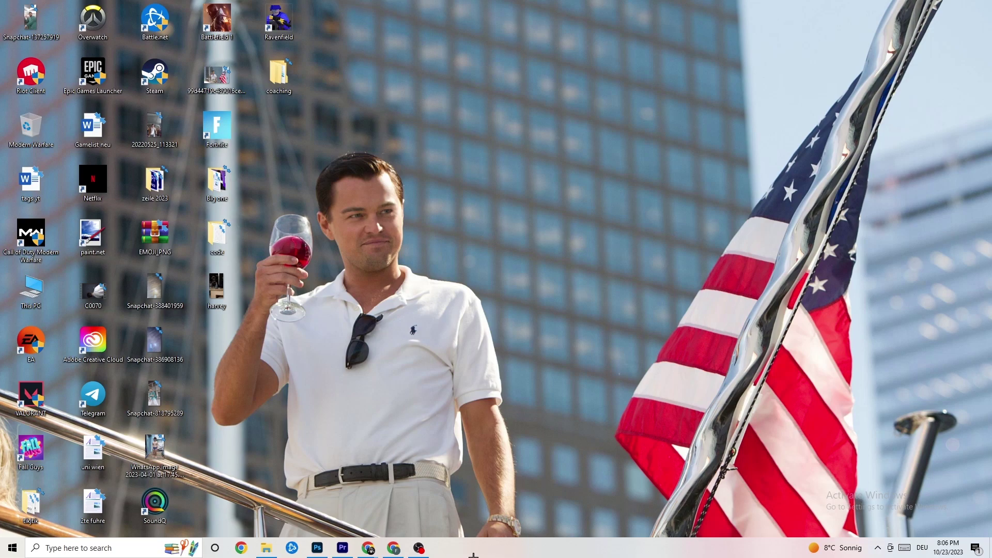
- Open Task Manager and maximize its window
right_click(457, 553)
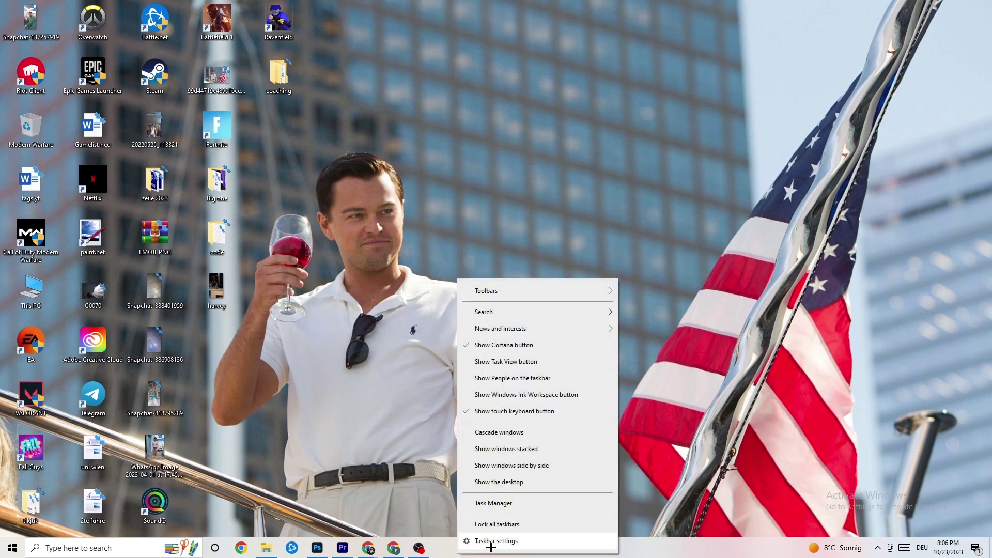
click(506, 506)
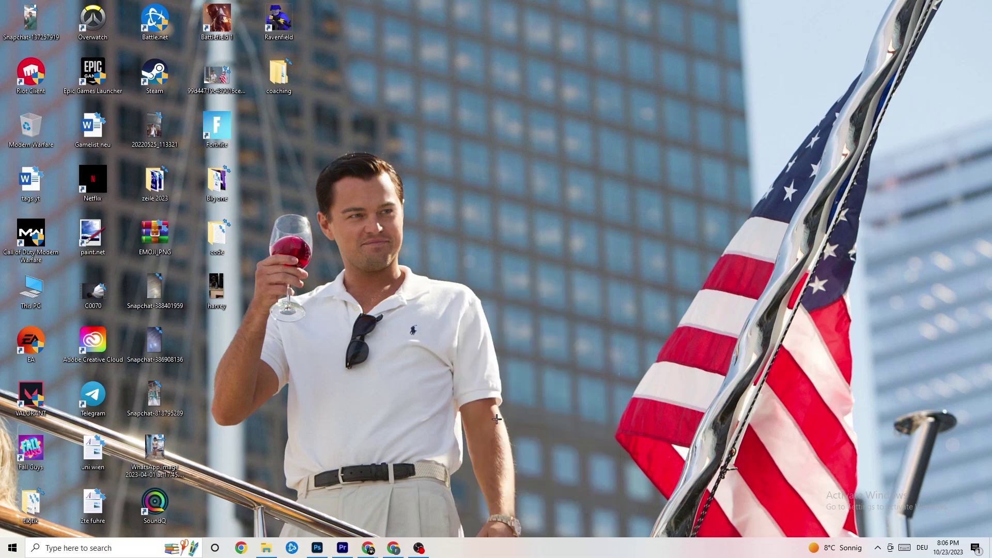
double_click(402, 102)
drag(429, 6, 428, 45)
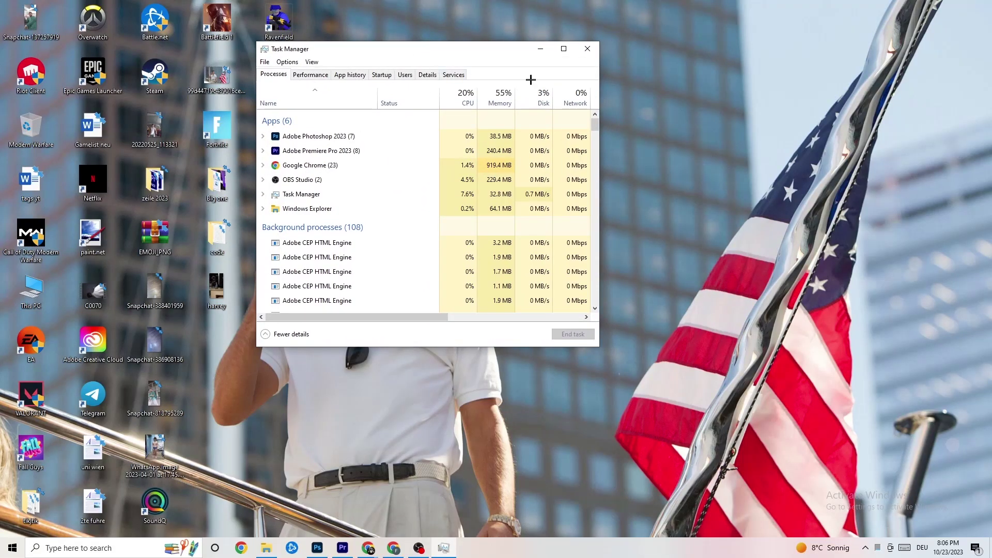
click(564, 48)
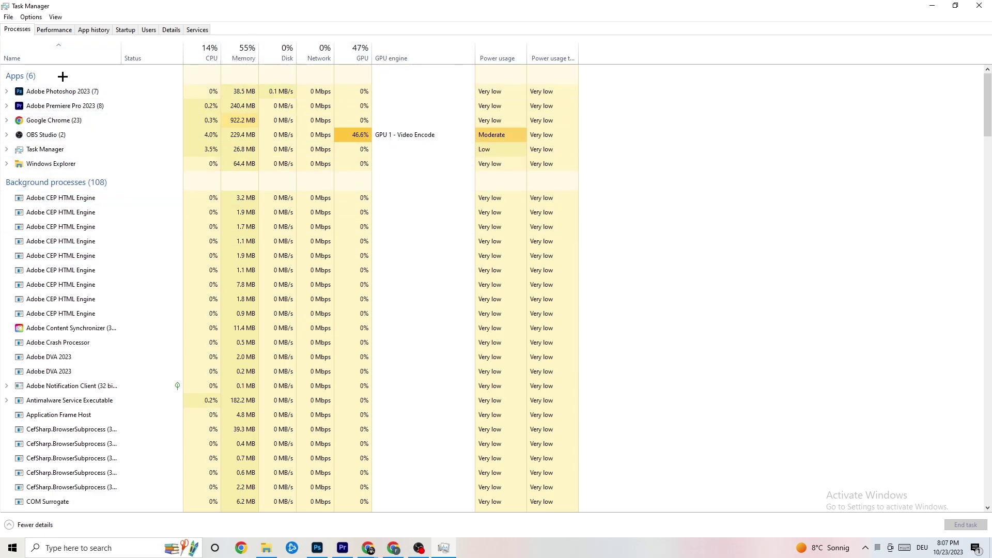
- Look through the running processes and end the Adobe Photoshop 2023 task
scroll(130, 274, down, 8)
scroll(131, 271, down, 7)
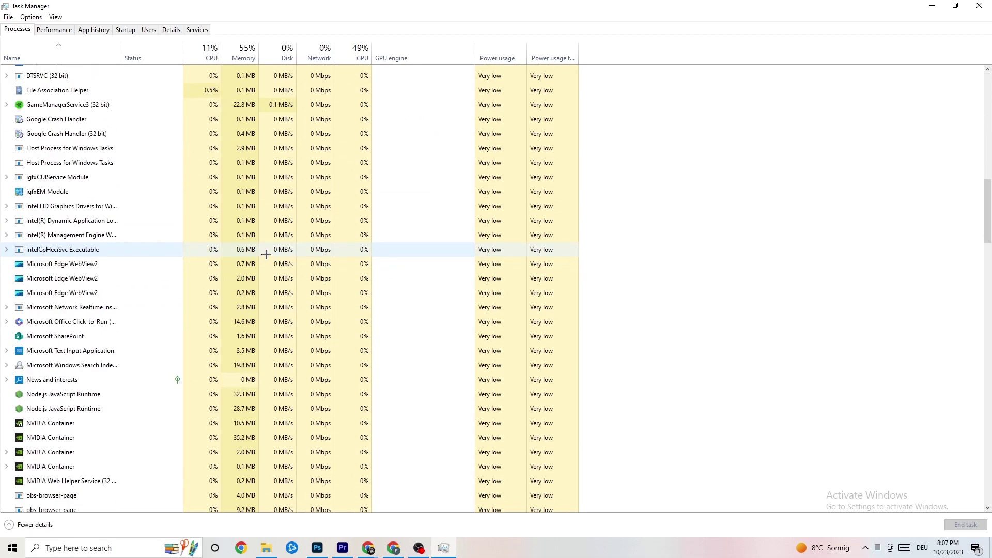
scroll(272, 254, up, 15)
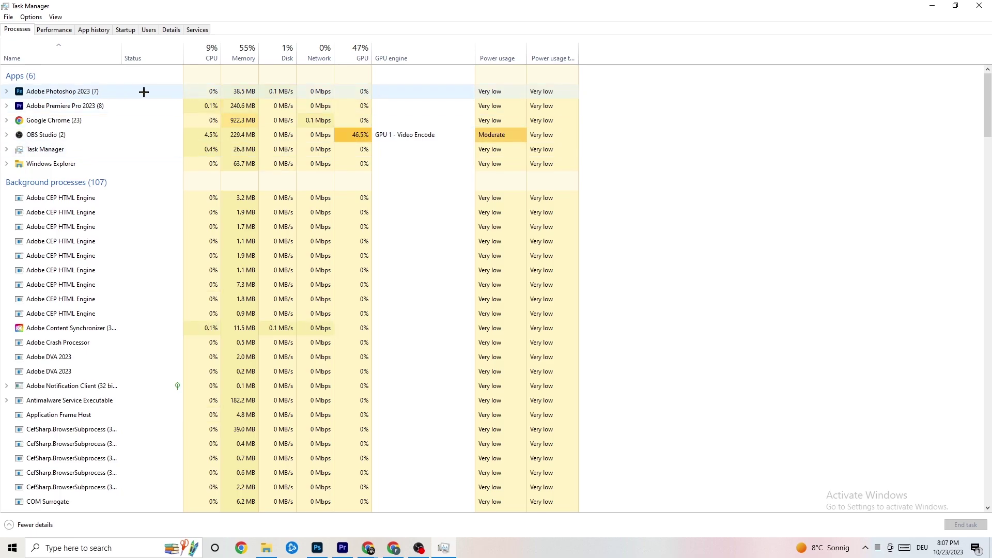
right_click(257, 93)
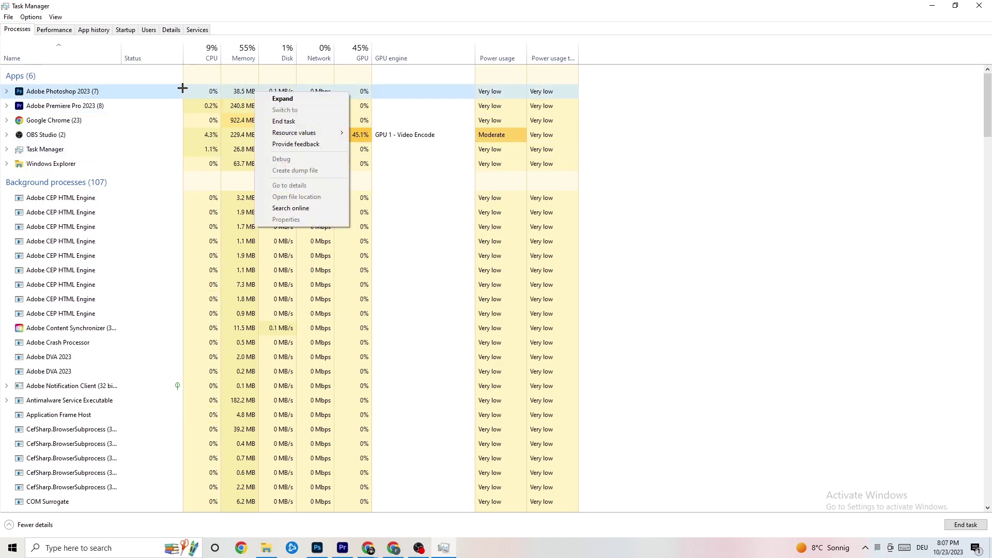
right_click(136, 95)
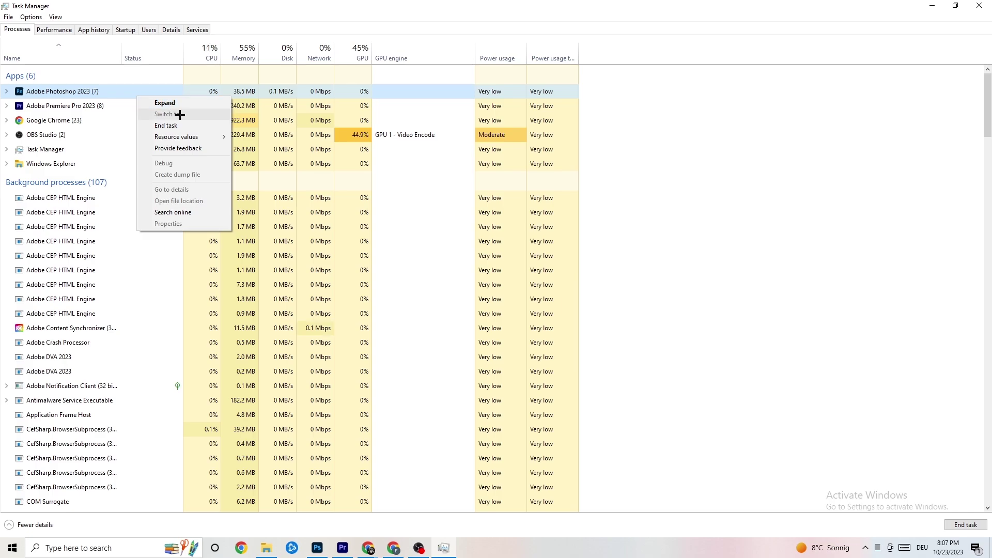
click(195, 125)
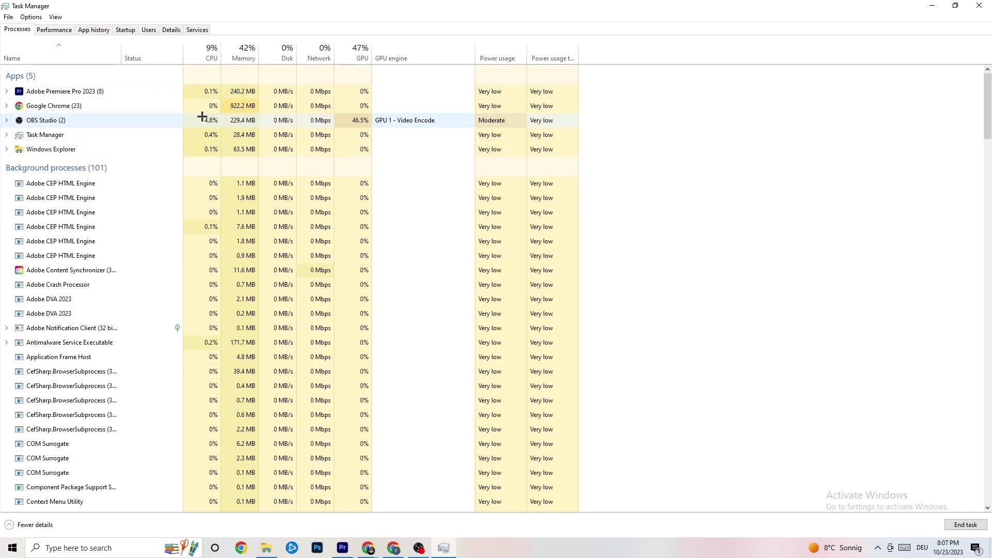
- Look through the performance, app history, startup, users and details views, and return to the process list
mouse_move(348, 6)
mouse_down()
mouse_move(348, 46)
mouse_move(343, 1)
mouse_up()
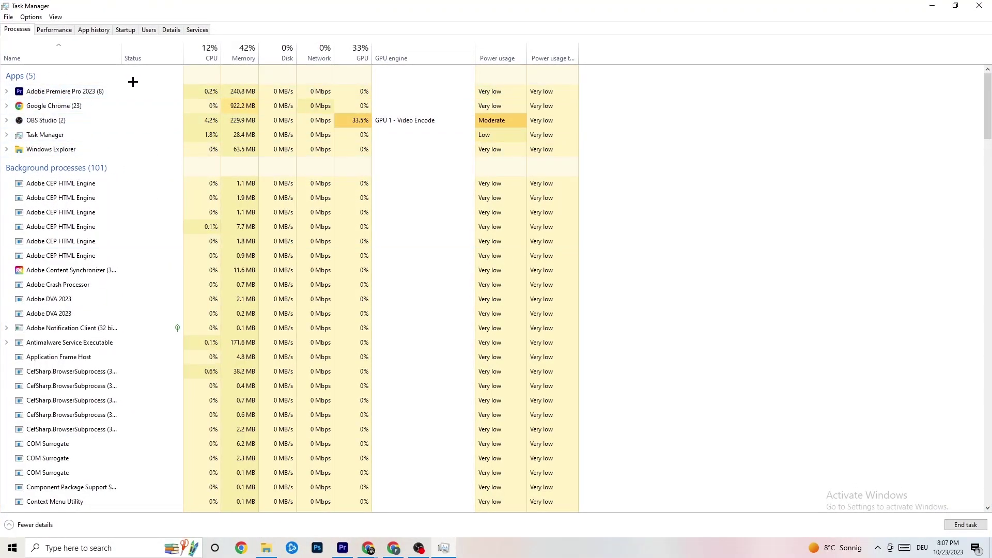
right_click(99, 90)
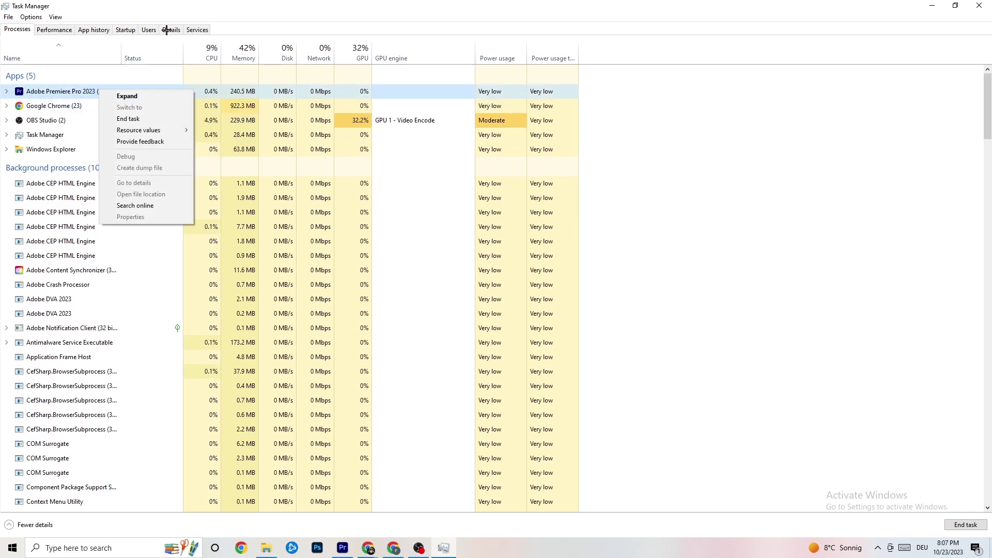
click(62, 28)
click(94, 30)
click(126, 29)
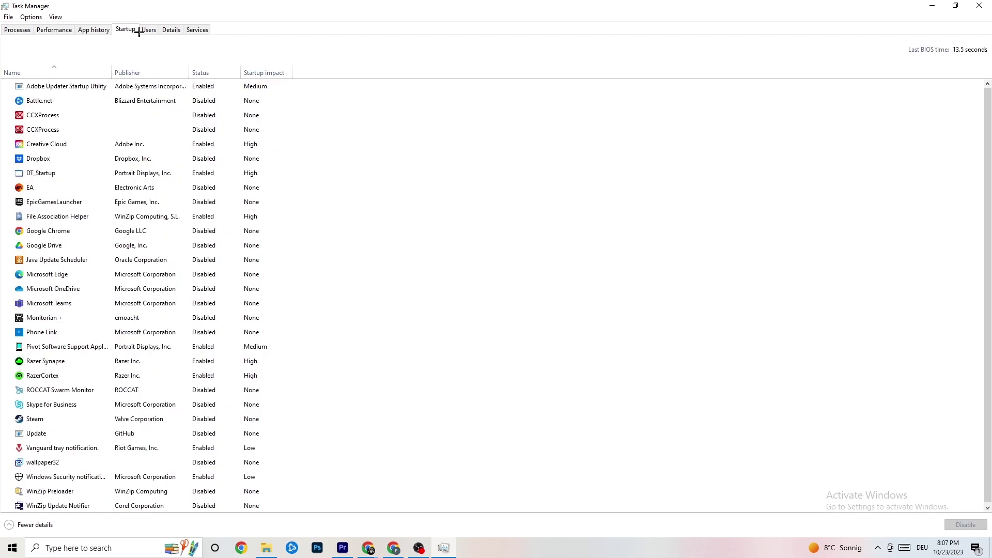
click(148, 31)
click(172, 31)
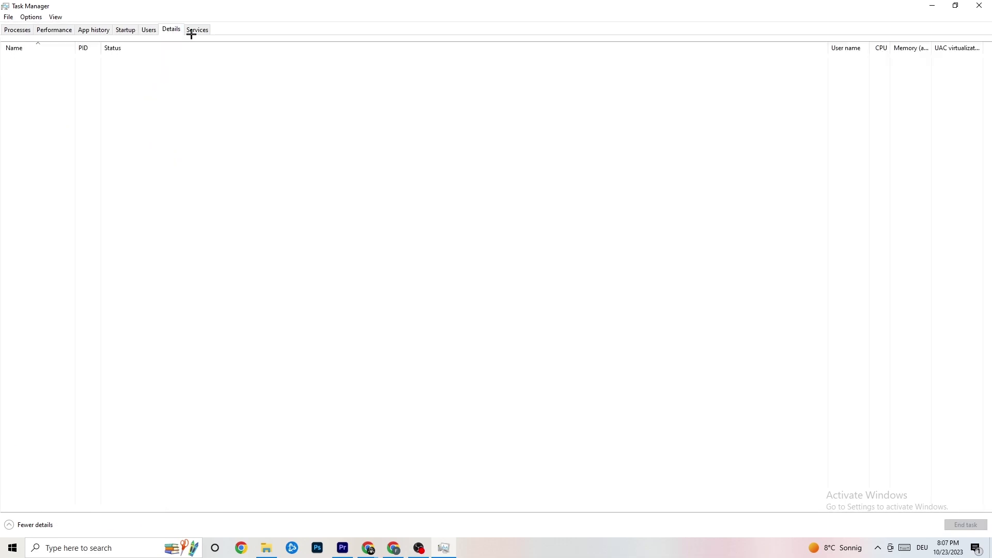
click(11, 29)
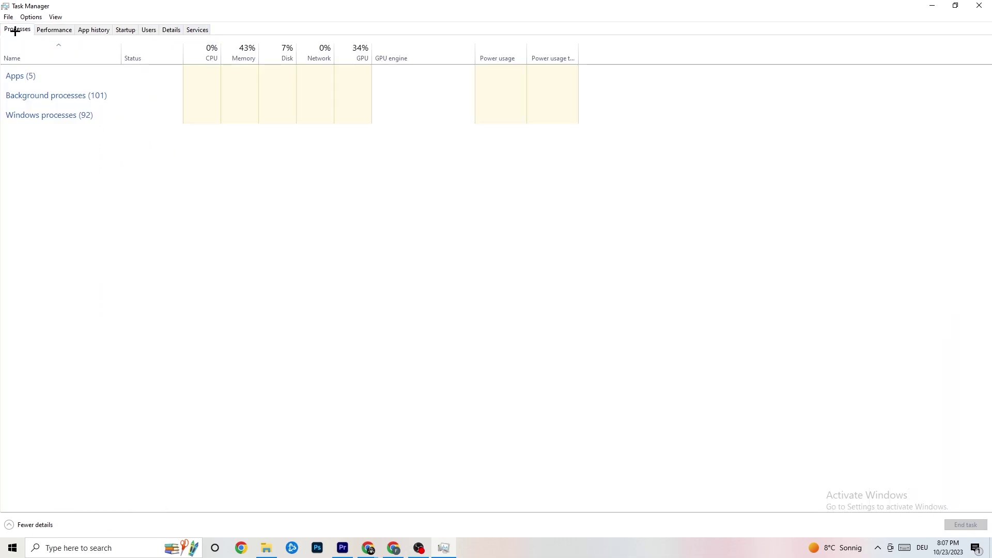
- Show the priority options for the Adobe Premiere Pro process in the detailed process list, and dismiss them without choosing one
click(171, 30)
right_click(83, 81)
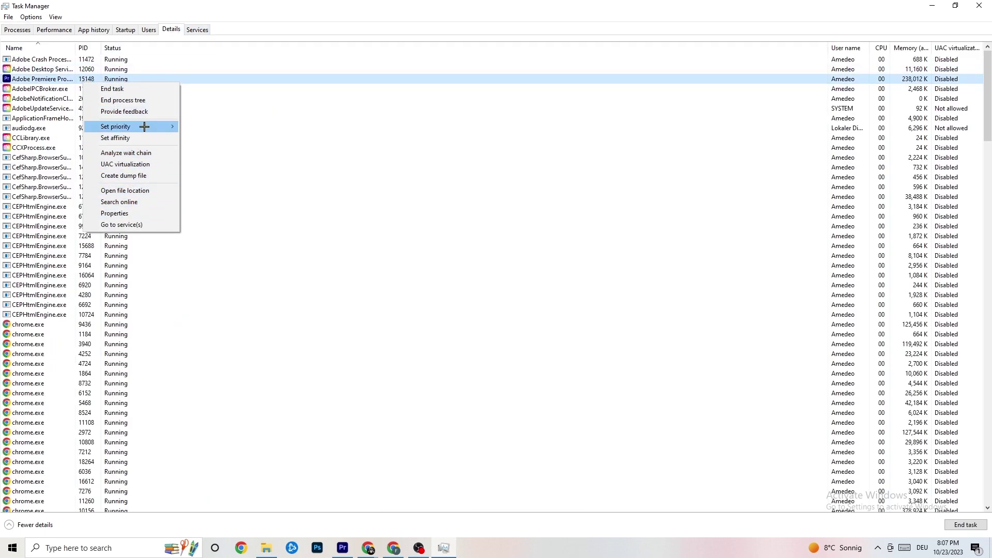
click(29, 32)
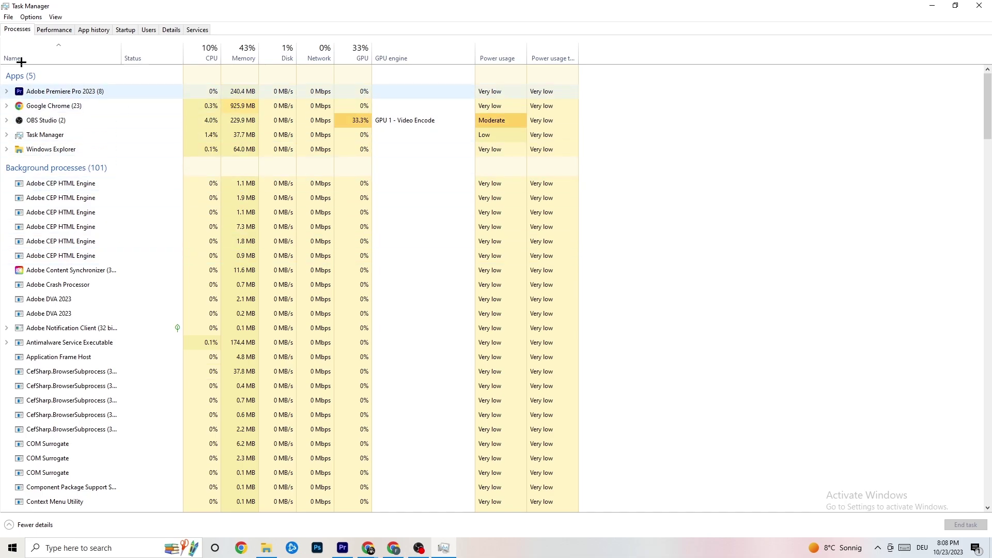
click(171, 29)
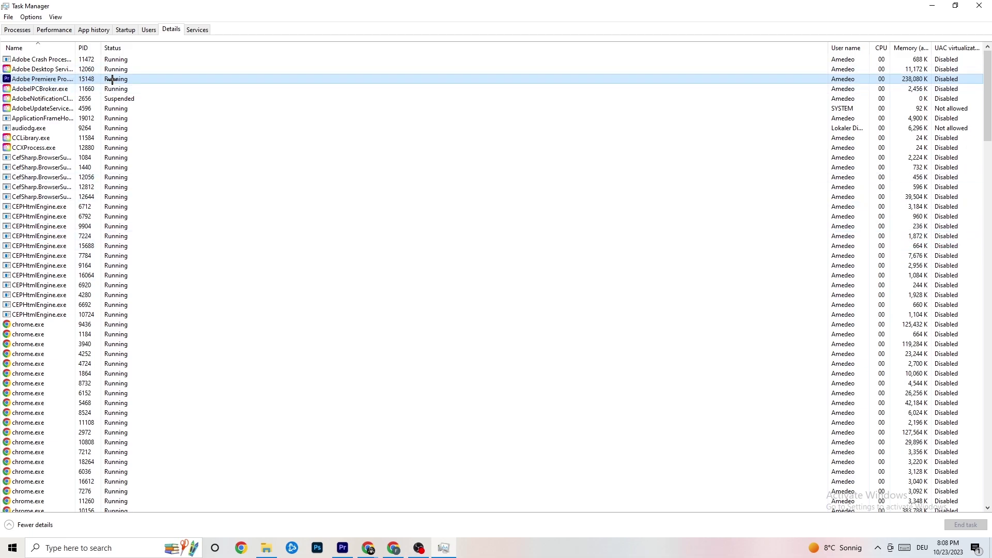
right_click(112, 80)
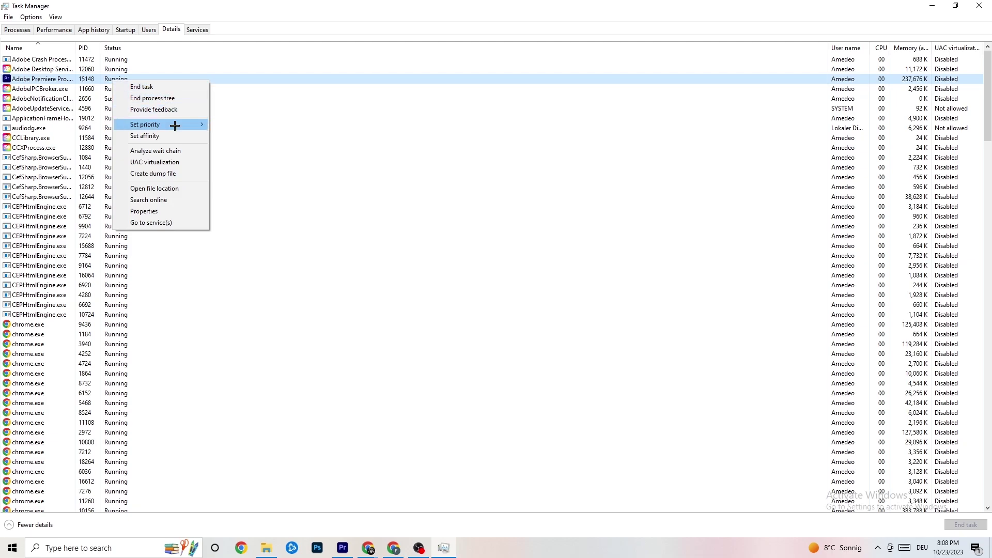
mouse_move(174, 126)
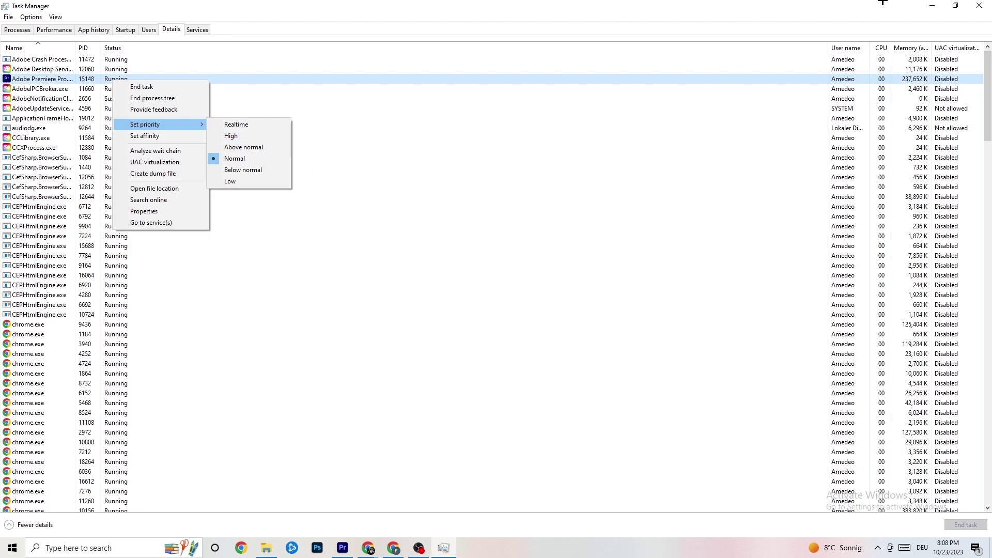
click(236, 59)
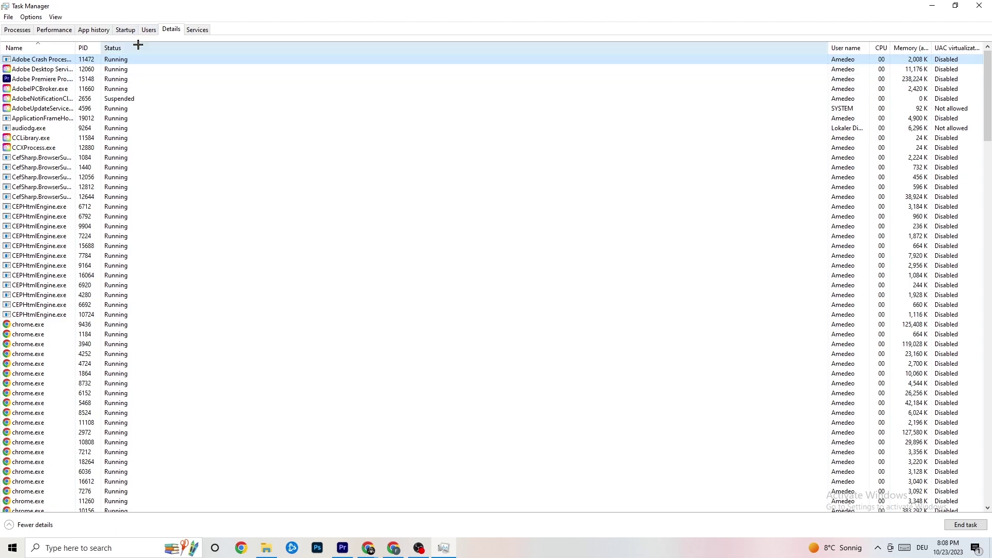
- Review the startup programs, show the available actions for Adobe Updater Startup Utility without choosing one, and close Task Manager
click(126, 30)
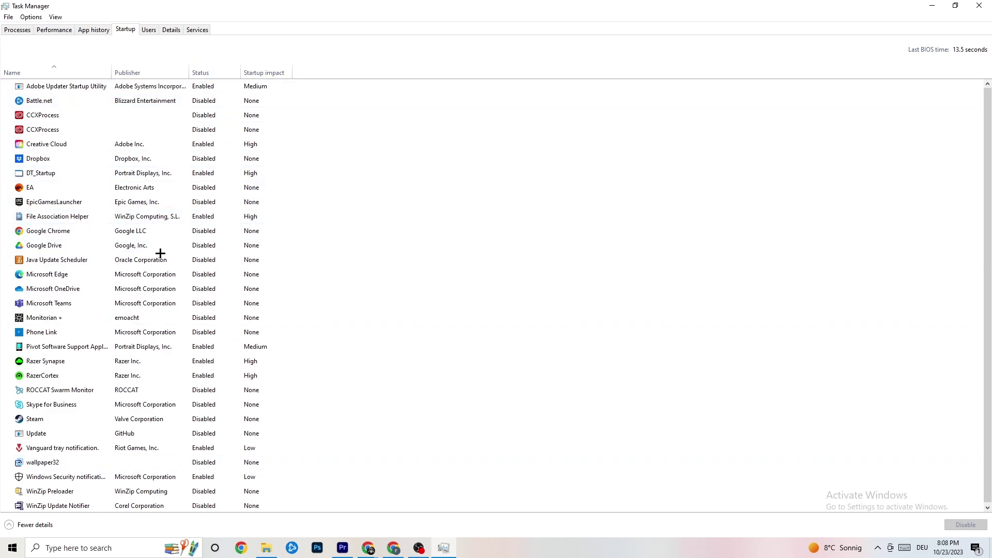
click(210, 89)
right_click(214, 91)
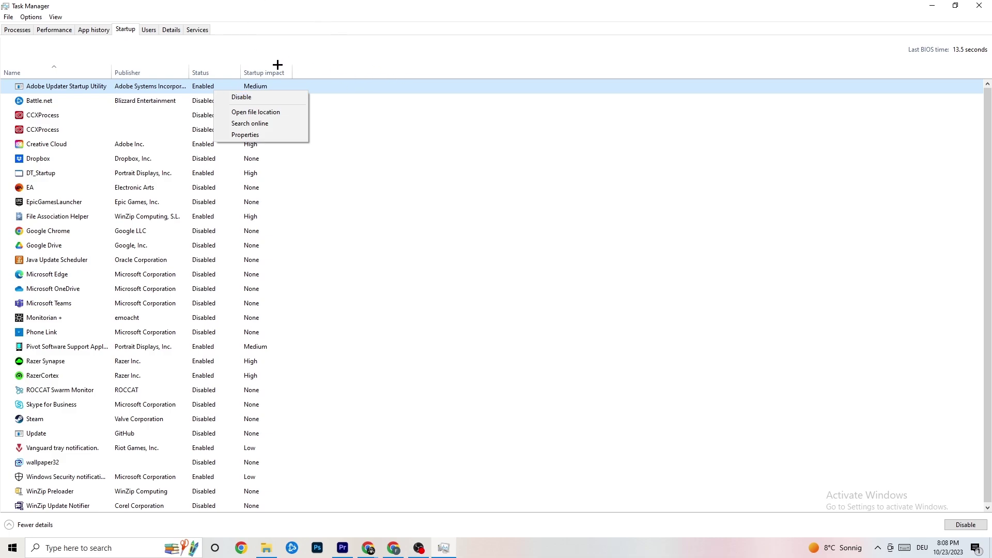
click(371, 2)
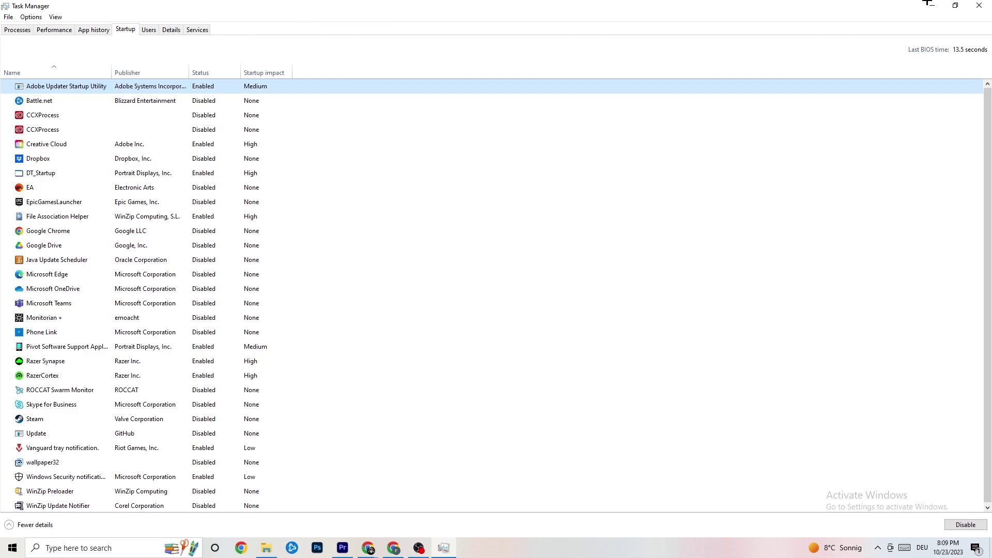
click(978, 5)
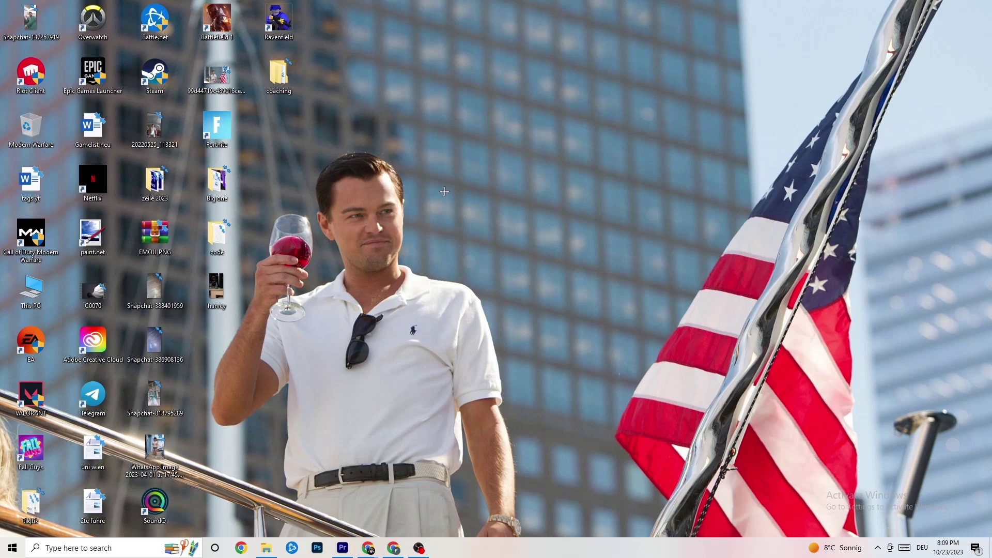
- Open the Windows display settings and check the scaling, resolution and multiple-display options without changing them
click(13, 548)
click(13, 500)
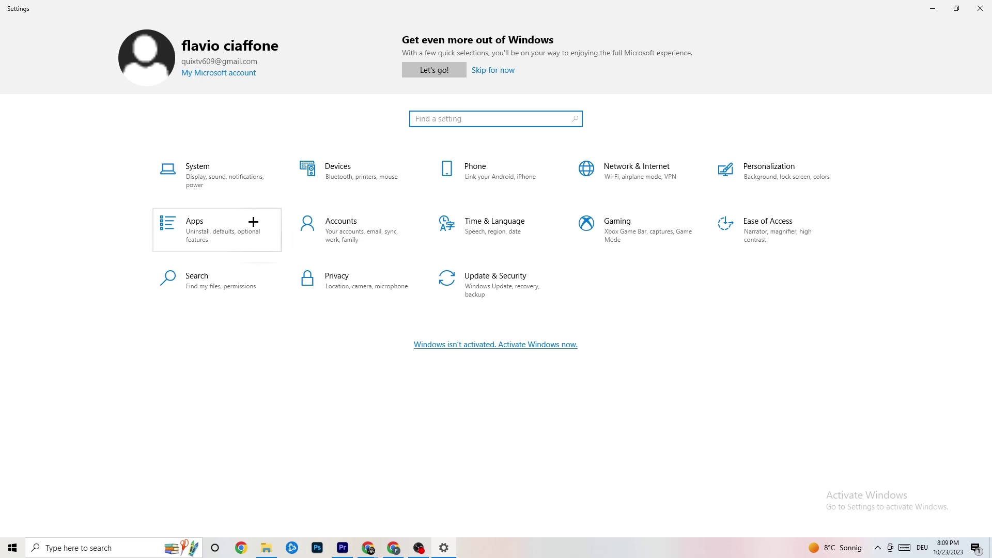
click(233, 178)
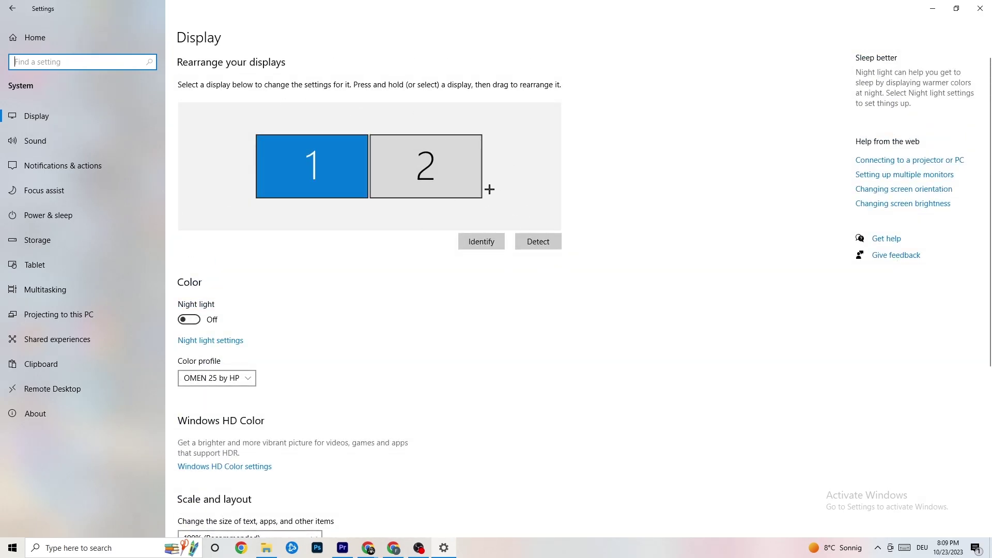
scroll(492, 195, down, 5)
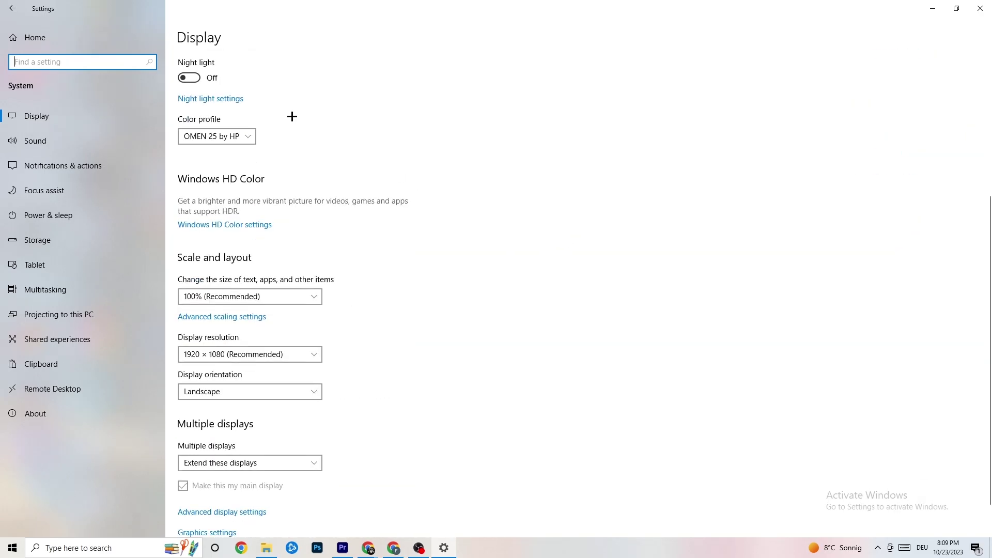
click(313, 297)
click(279, 296)
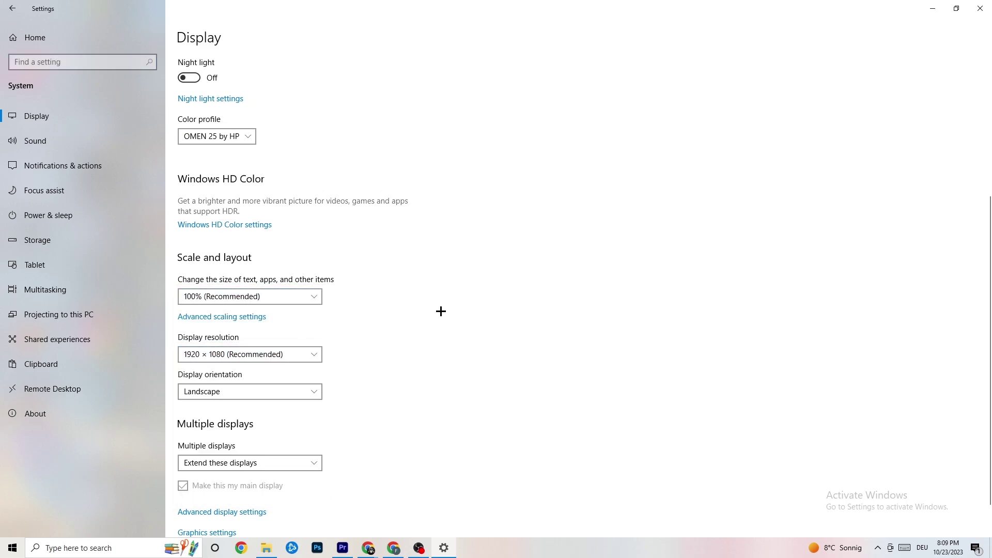
scroll(426, 301, down, 1)
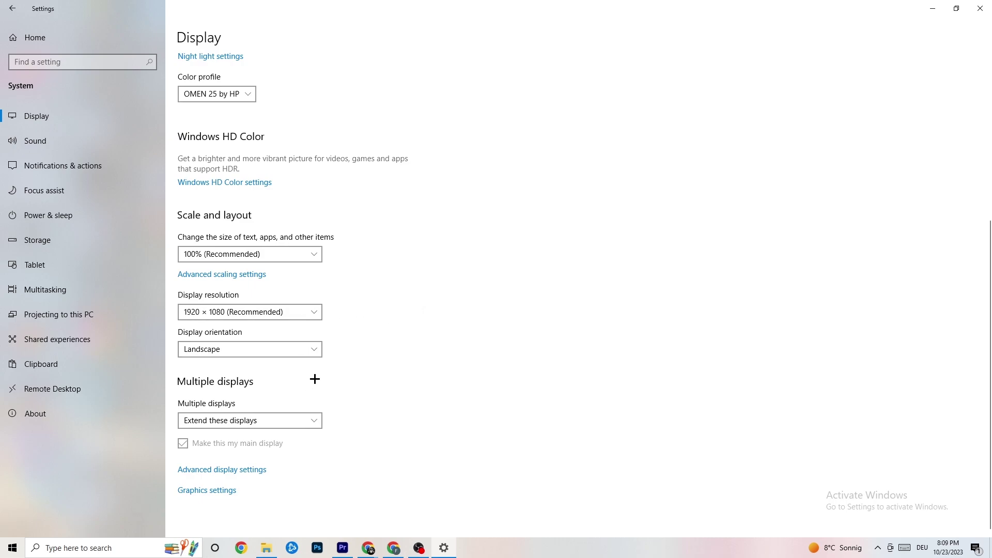
- Look through the available power plans in the additional power settings, and close the Power Options window
click(109, 214)
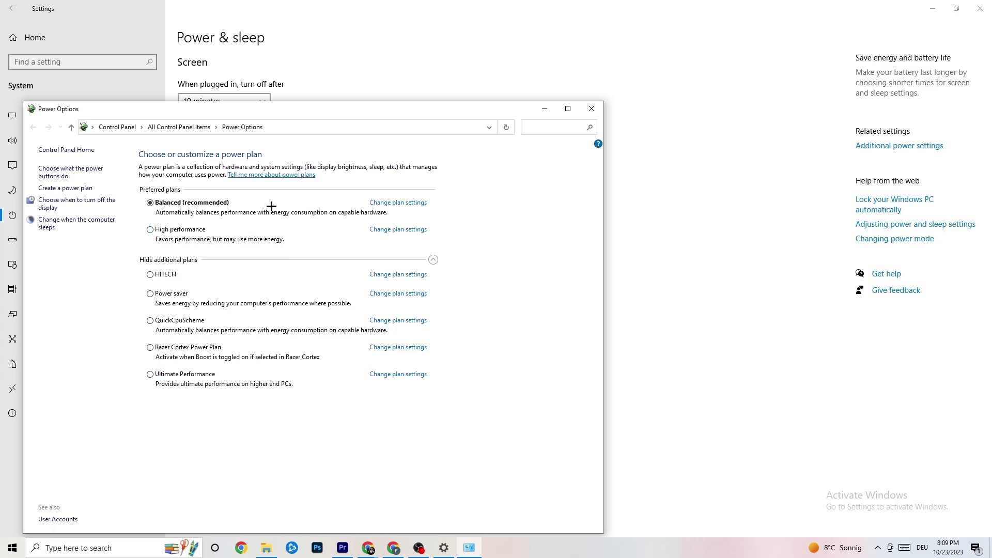
click(592, 110)
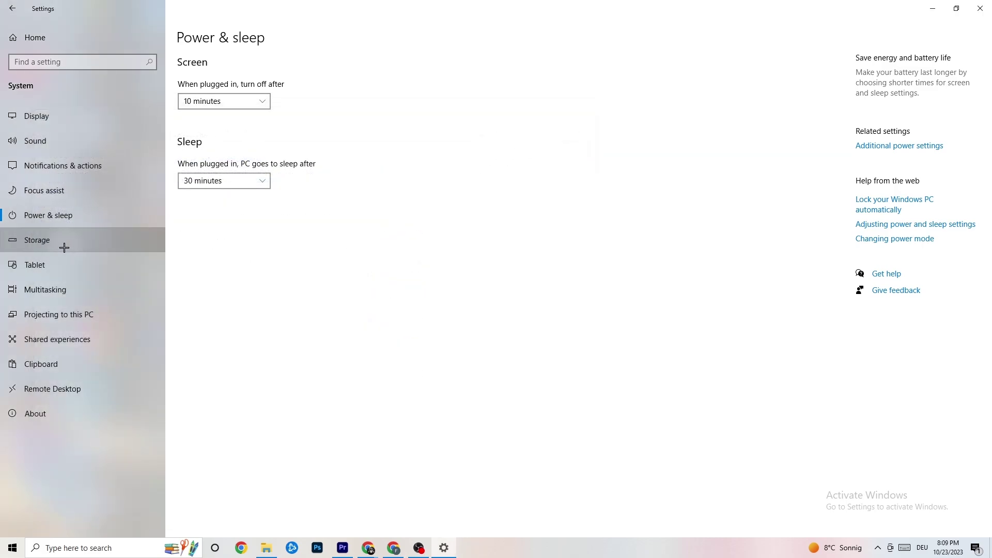
- Open the Storage Sense configuration, check how often it can run without changing the schedule, and return to the storage overview
click(64, 248)
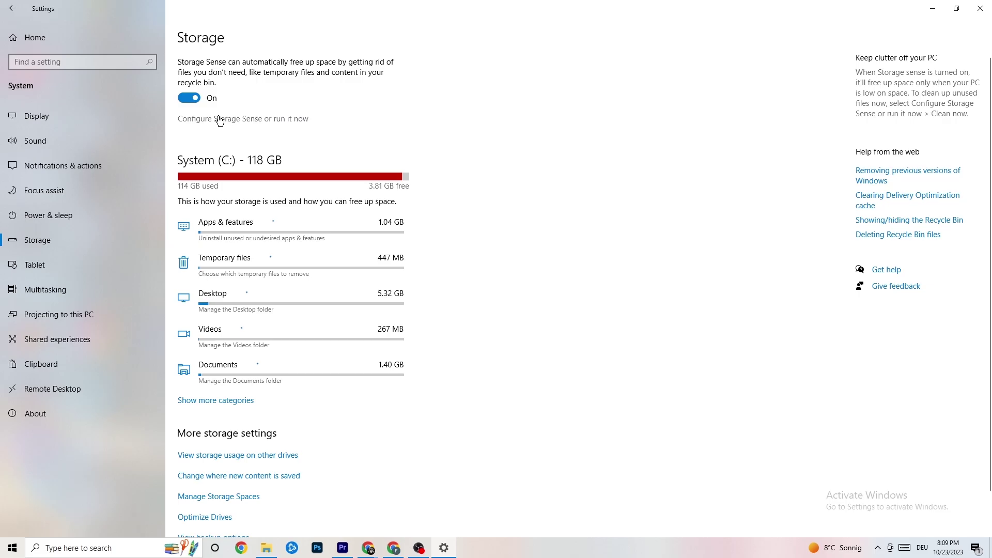
click(279, 118)
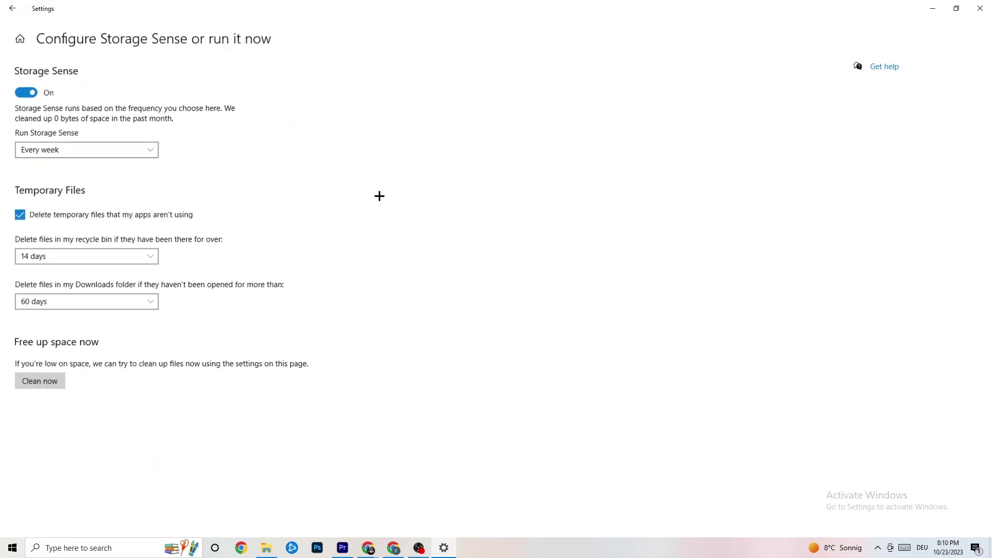
click(137, 153)
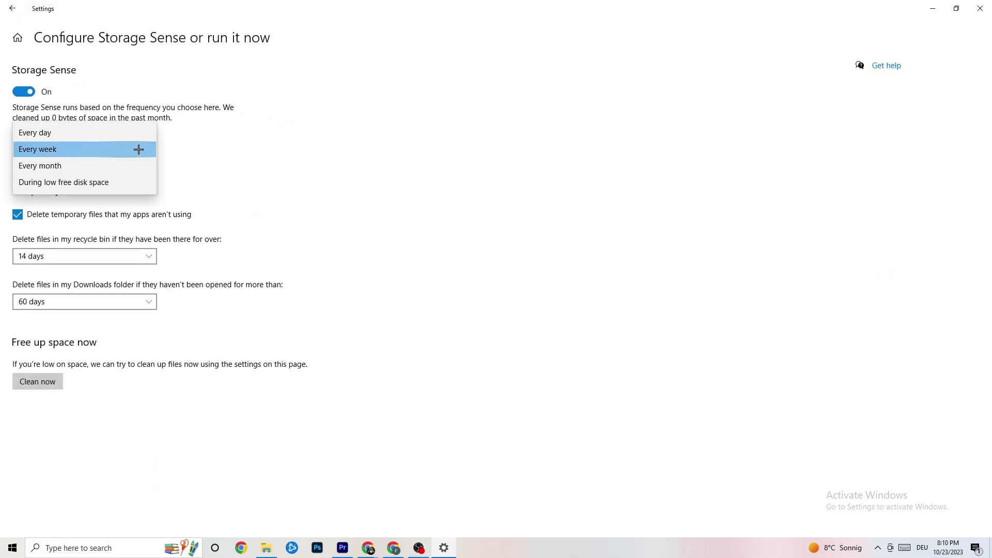
click(309, 148)
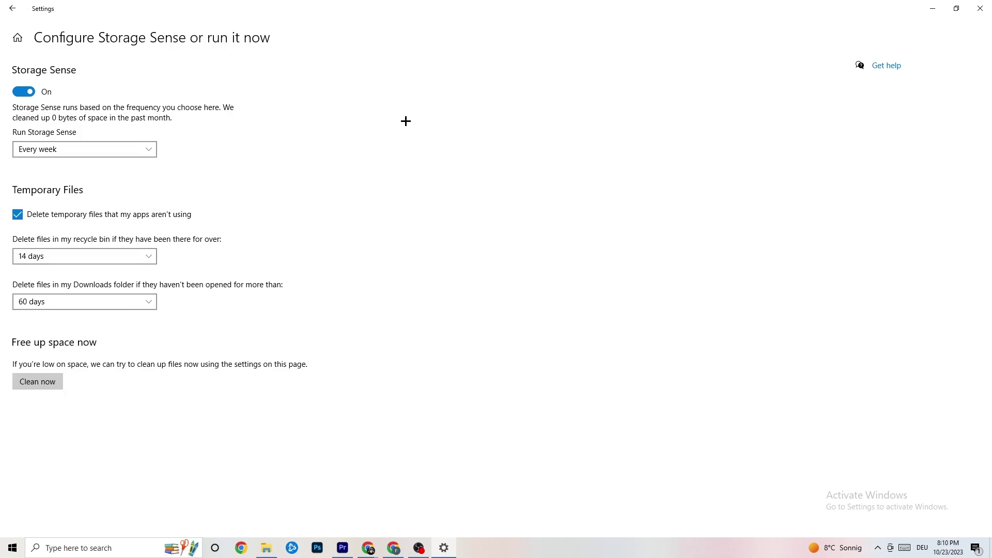
click(16, 11)
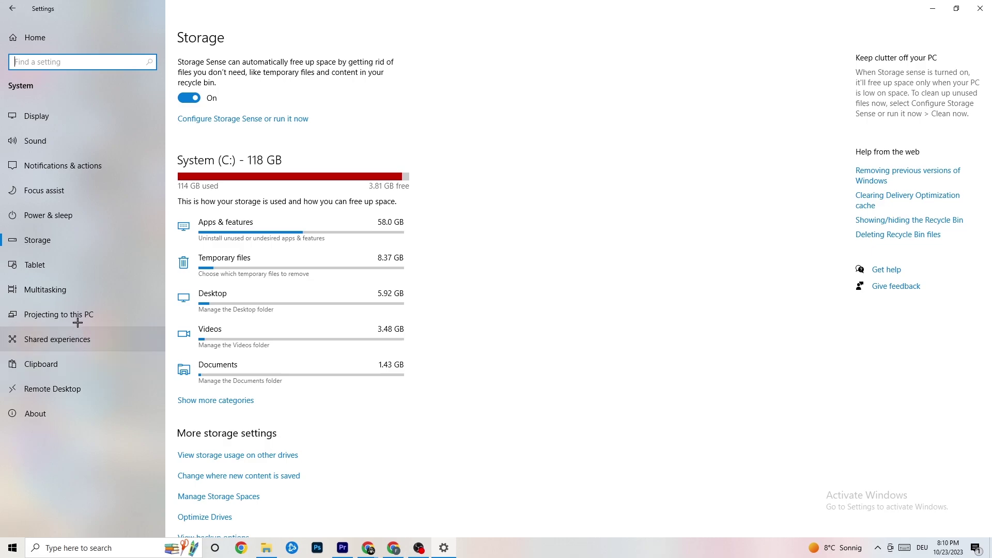
- Look through the installed apps and the default apps in the Apps settings
click(9, 6)
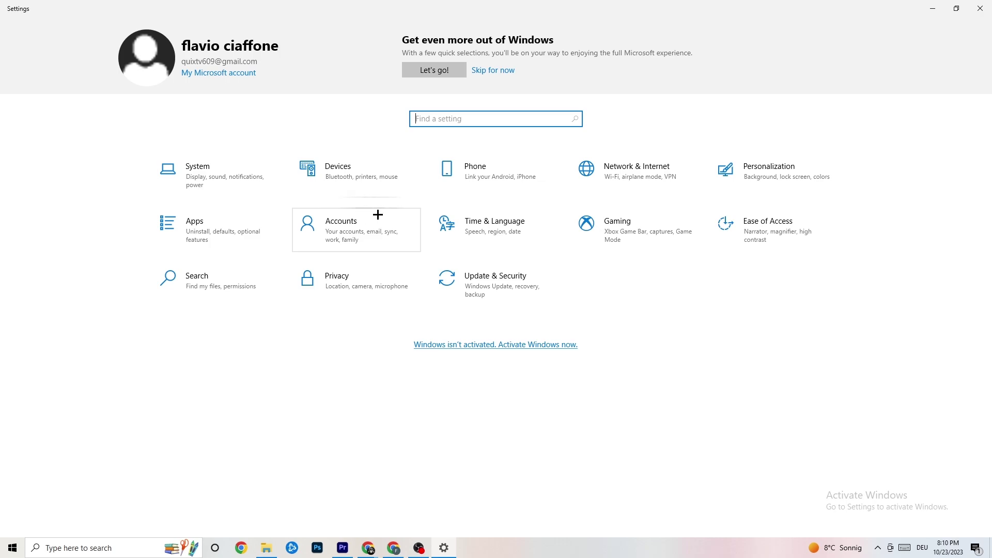
click(221, 227)
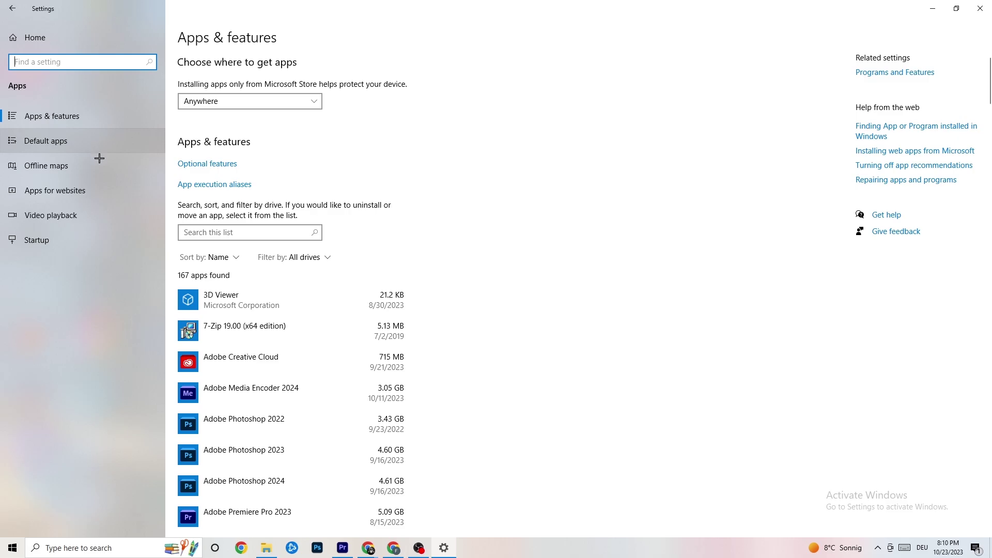
click(77, 142)
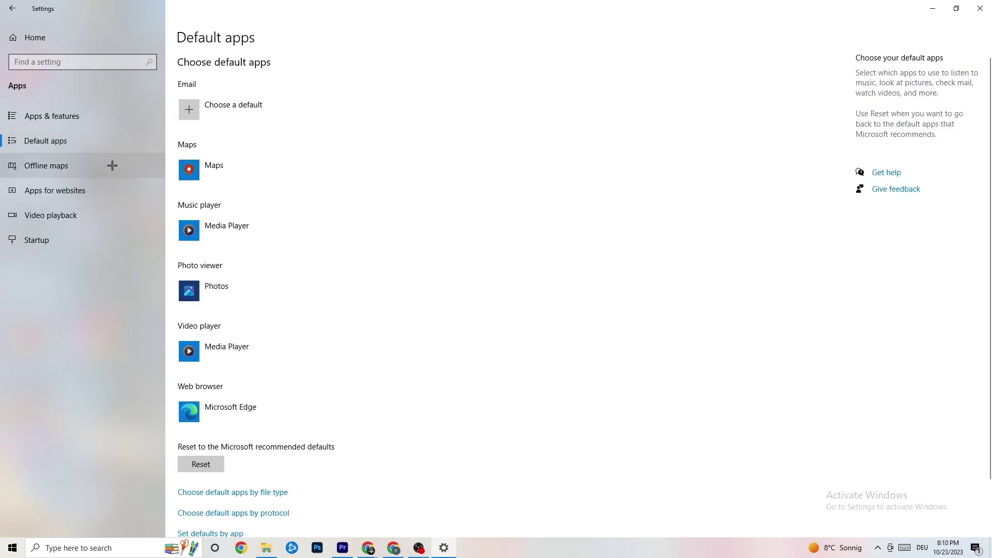
click(85, 119)
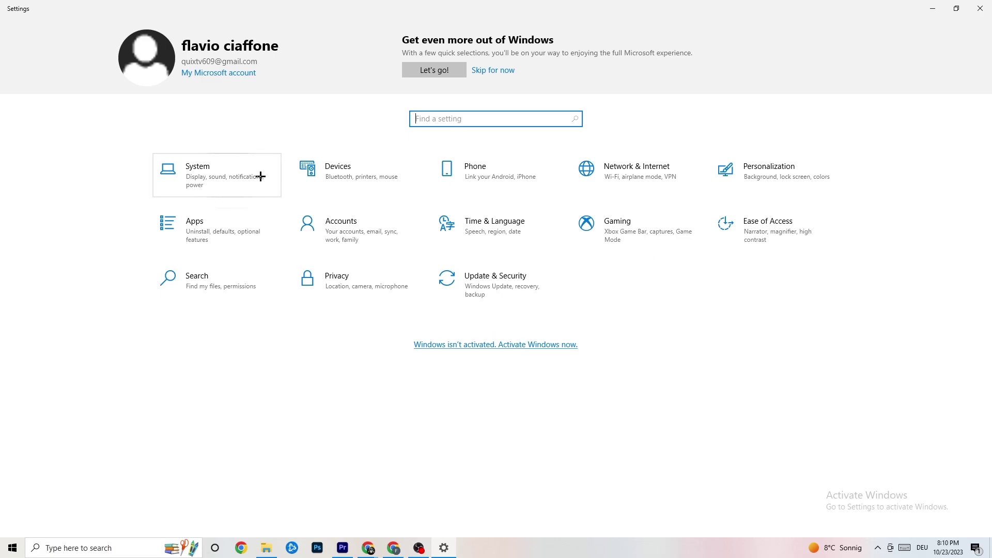
- Review the Xbox Game Bar, Captures and Game Mode settings, and open the Update & Security settings
click(635, 246)
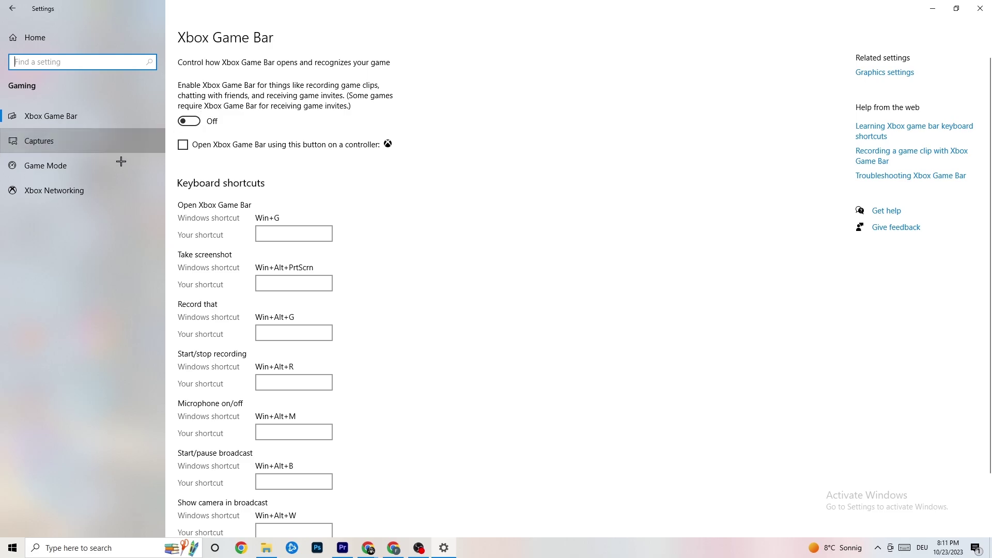
click(95, 140)
scroll(343, 221, down, 2)
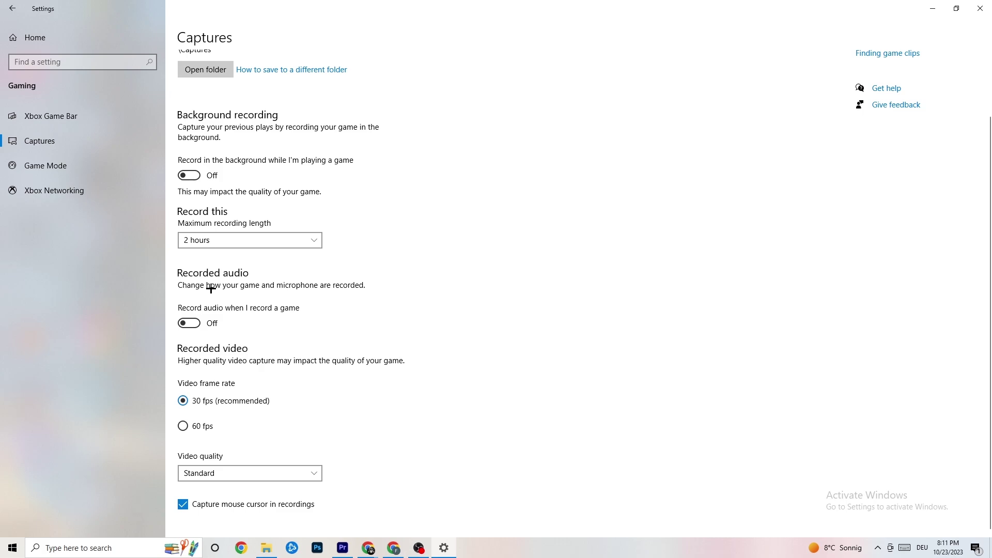
click(66, 164)
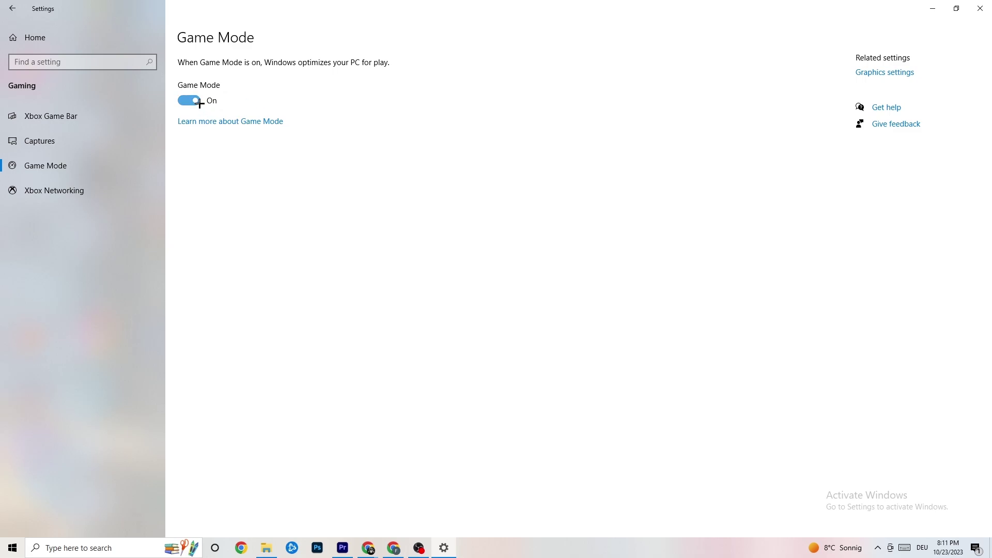
click(46, 41)
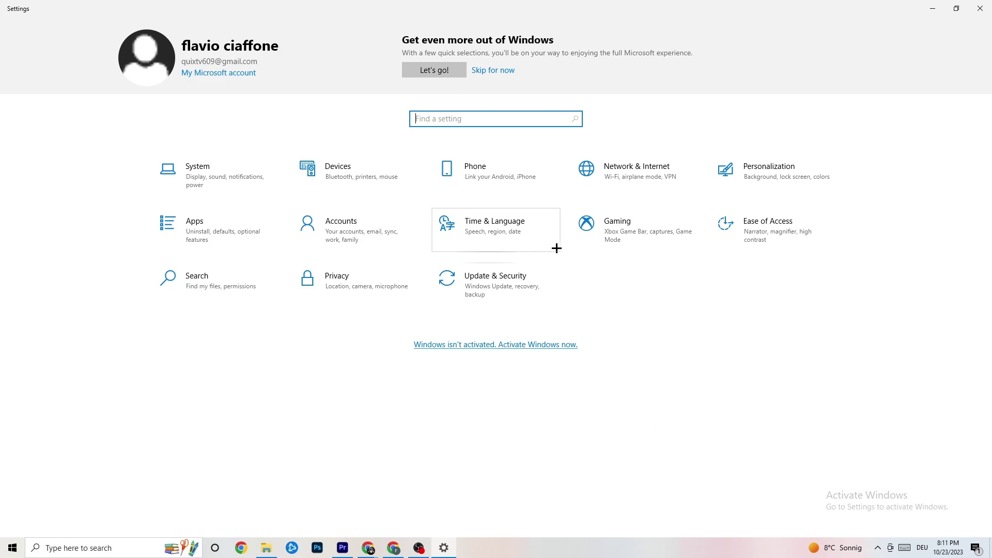
click(503, 280)
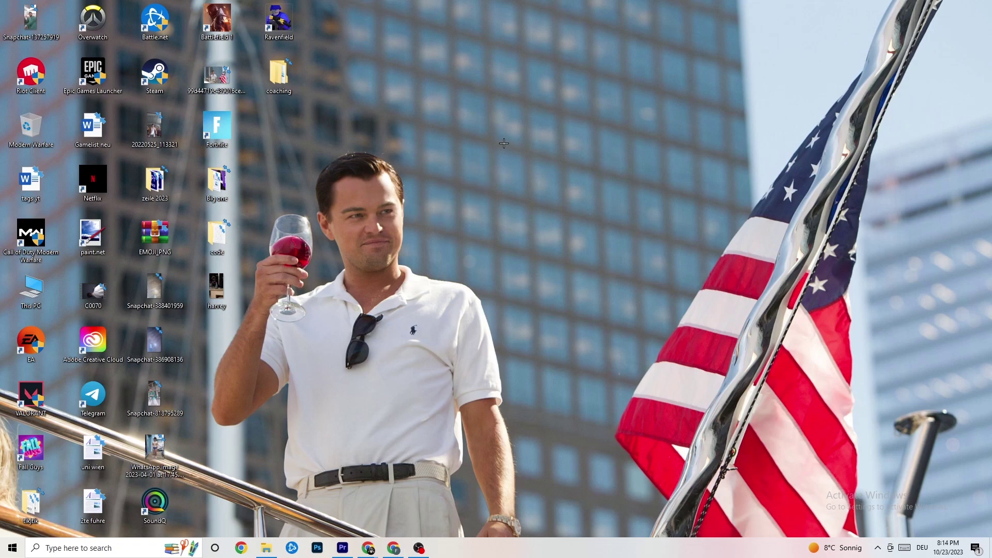
- Open NVIDIA Control Panel and examine the 3D image settings with preview
right_click(445, 135)
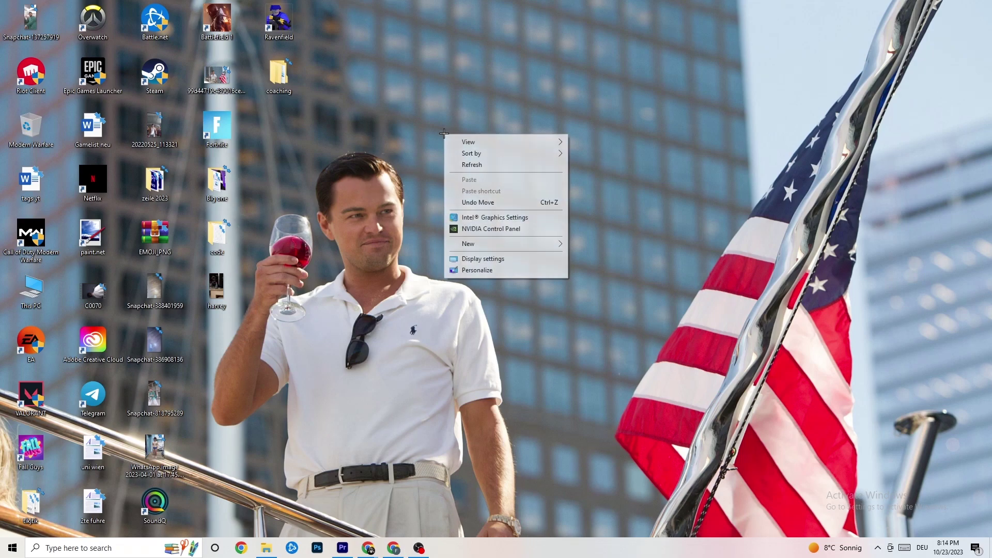
click(480, 229)
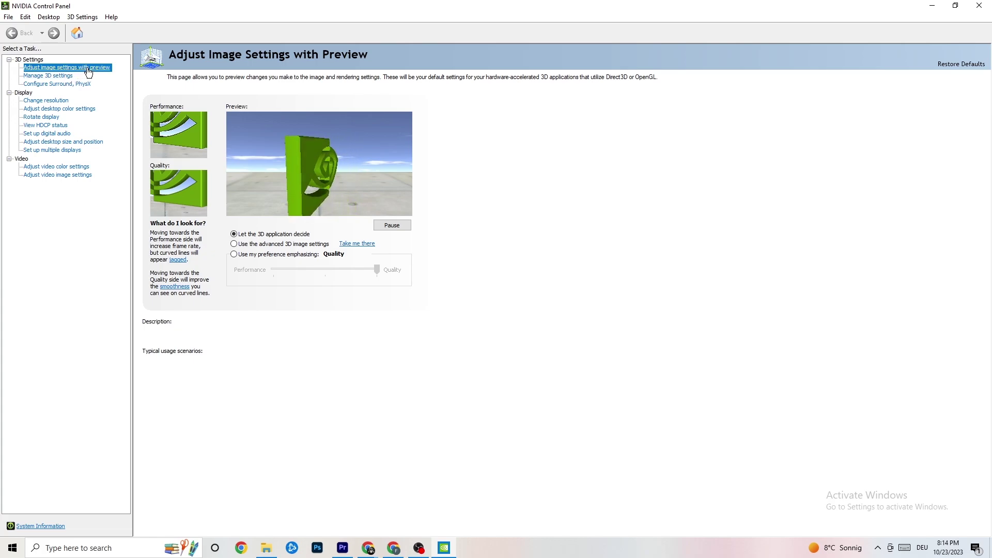
mouse_move(261, 239)
mouse_move(271, 270)
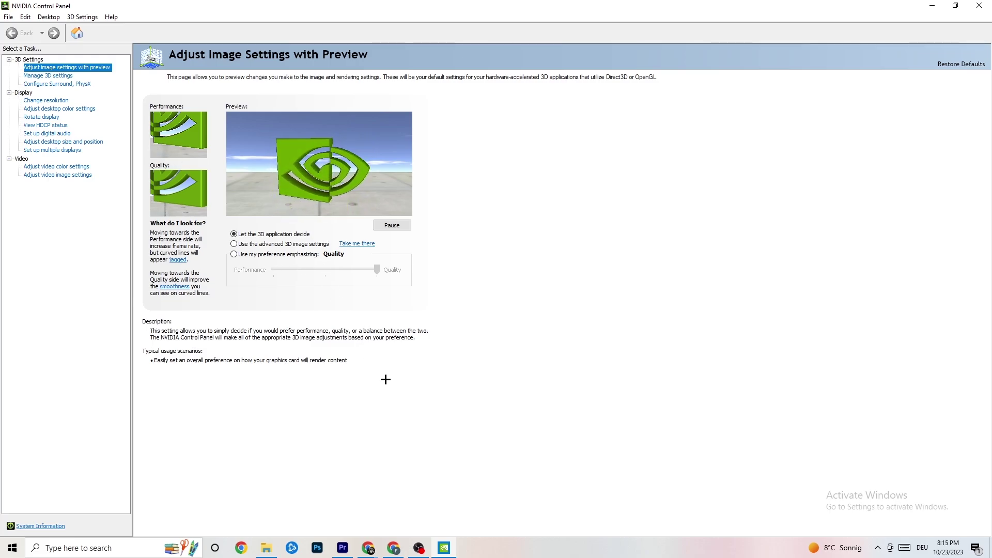
- Review the resolution and refresh rate options for the display, and close NVIDIA Control Panel
click(42, 102)
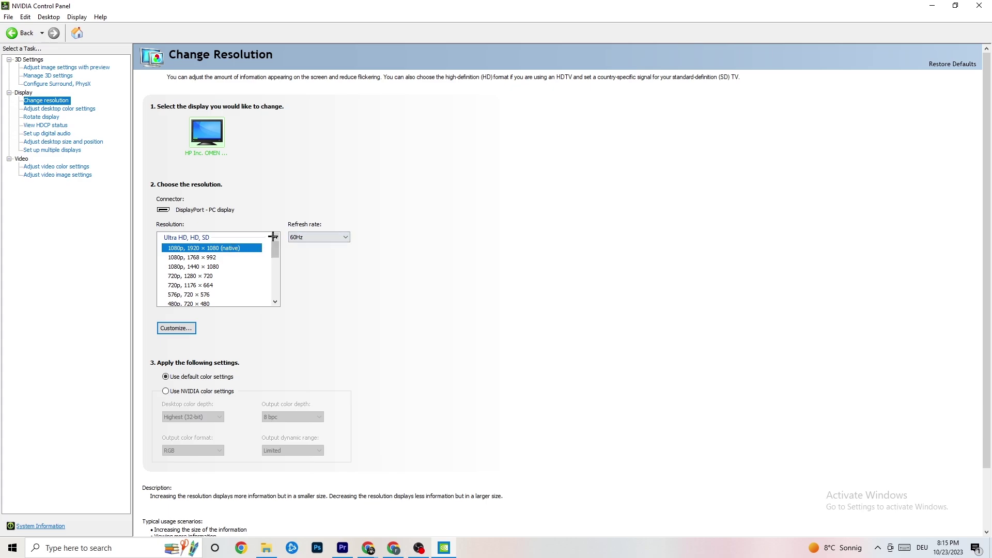
scroll(275, 251, down, 1)
scroll(275, 251, up, 1)
key(alt+F4)
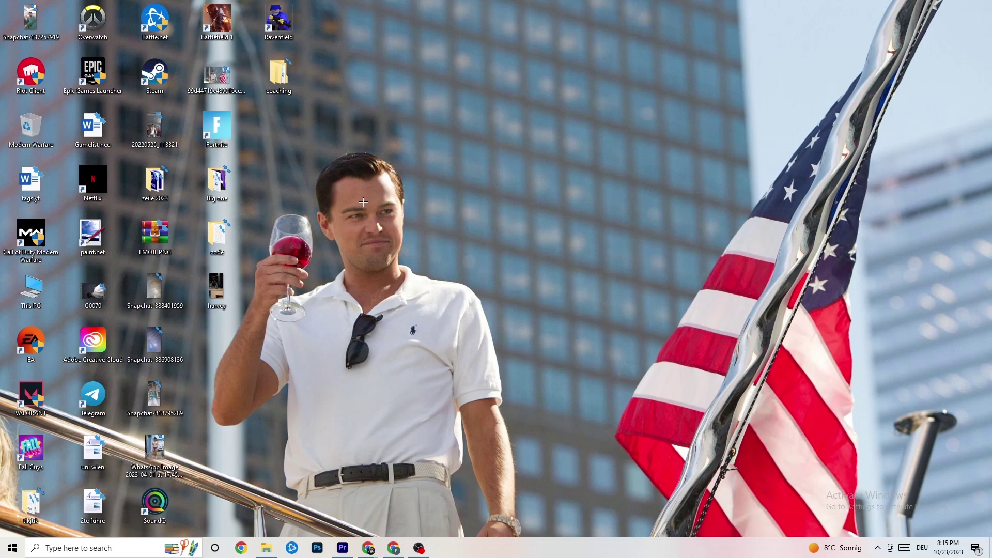
- Show the sleep, shut down and restart options for the PC, and dismiss them without choosing one
click(13, 547)
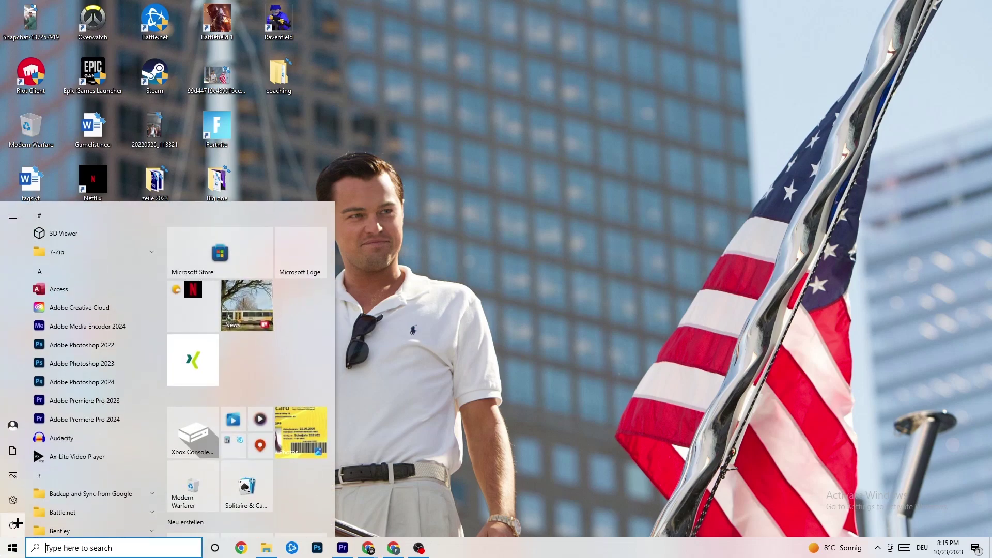
click(44, 525)
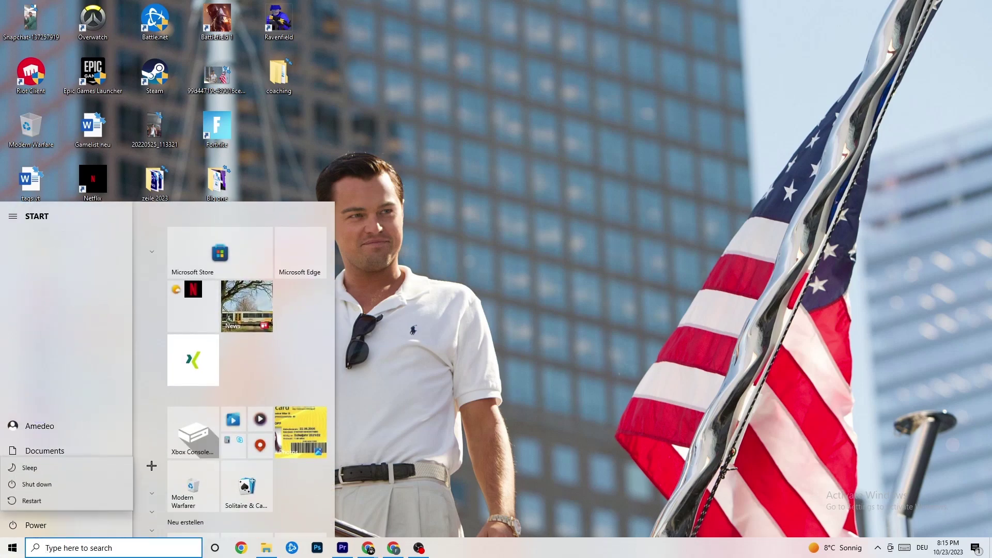
click(542, 233)
click(523, 85)
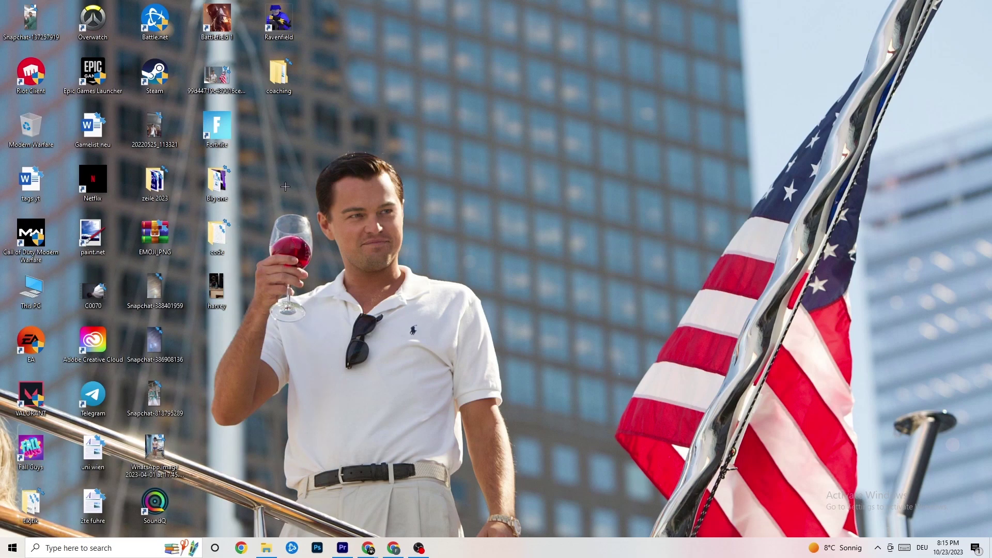